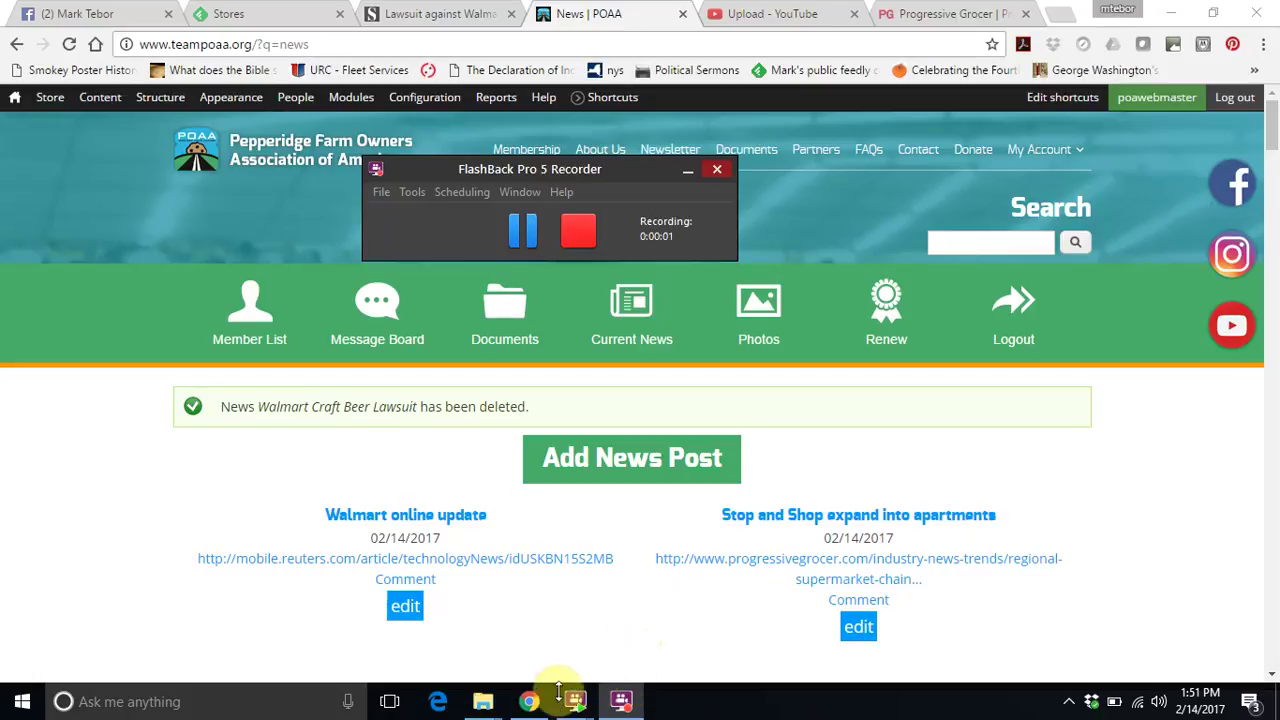
Open a blank form for a new news post from the site's Current News page.
{"action": "left_click", "coordinate": [575, 701]}
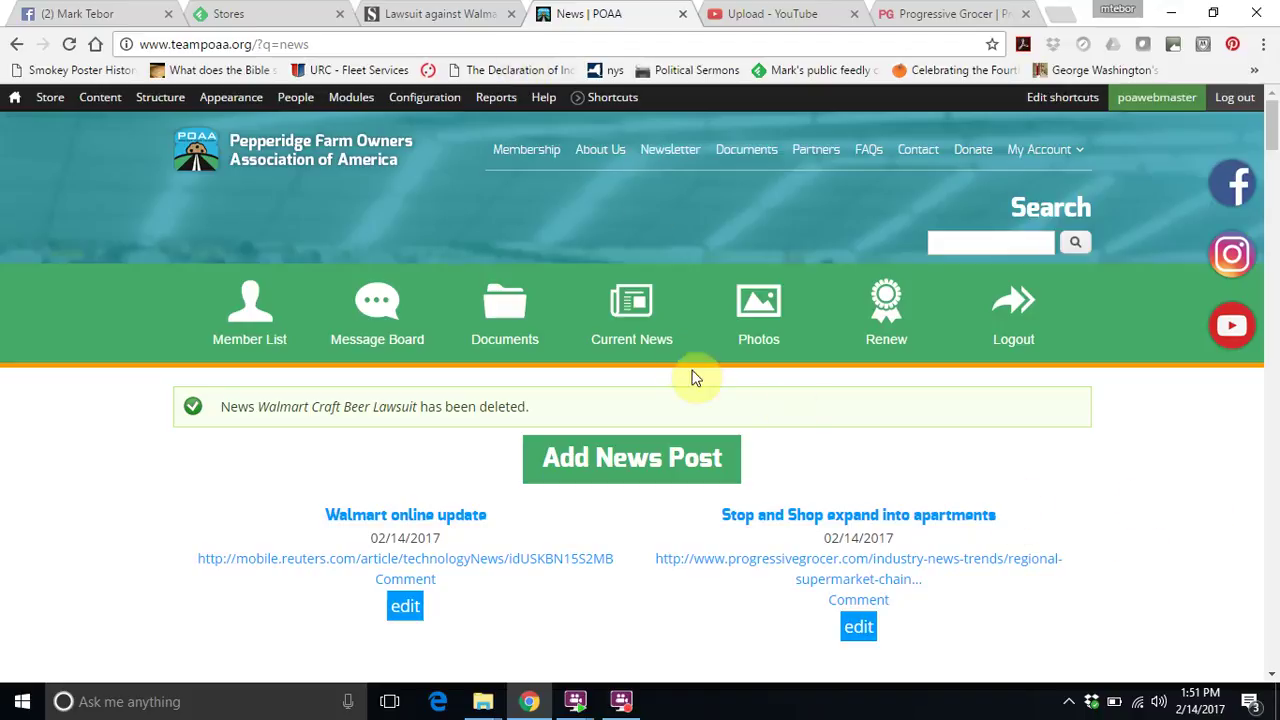
{"action": "left_click", "coordinate": [634, 326]}
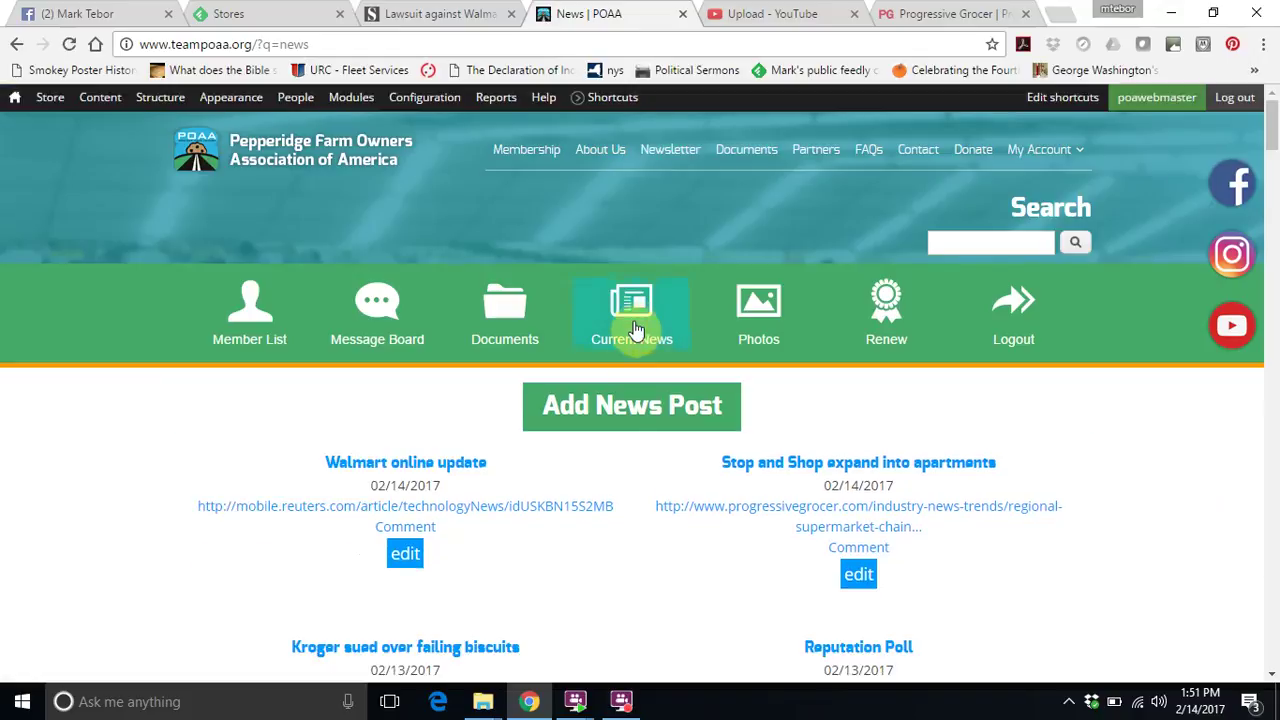
{"action": "left_click", "coordinate": [628, 418]}
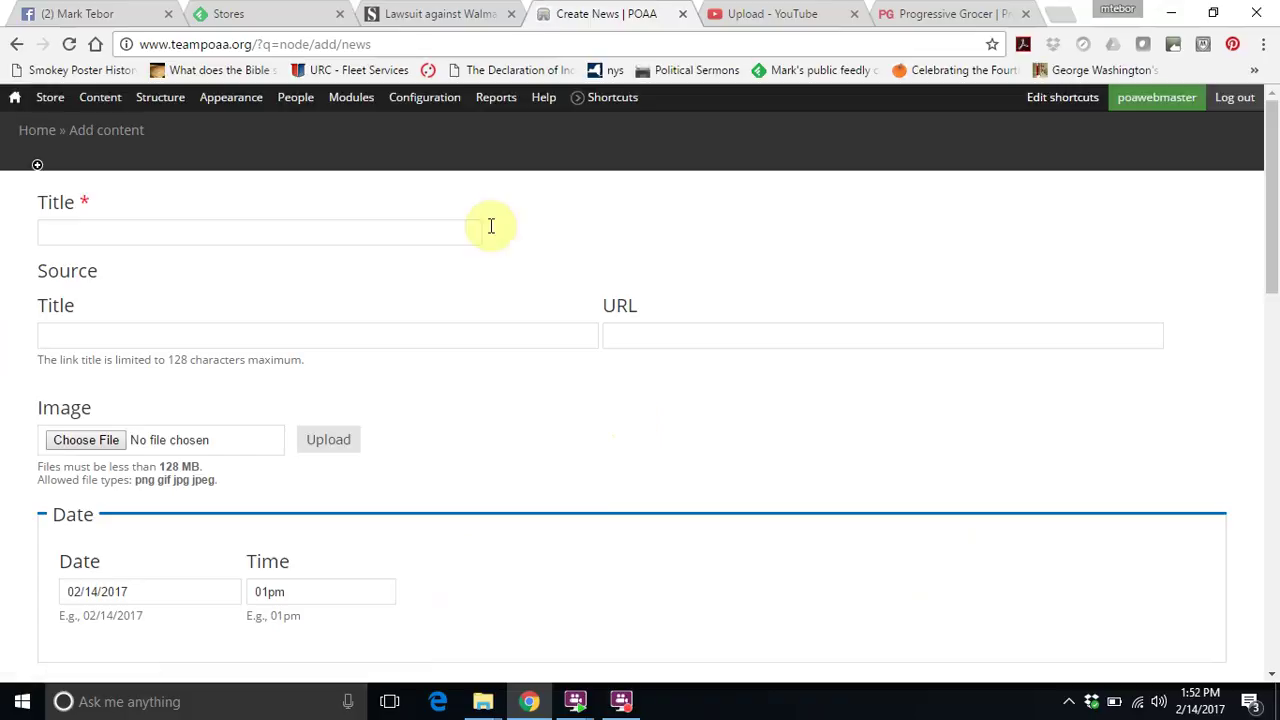
Switch to Feedly and look through the Stores, Supermarket News and Major News RSS feeds, ending on the Stores stories.
{"action": "left_click", "coordinate": [281, 16]}
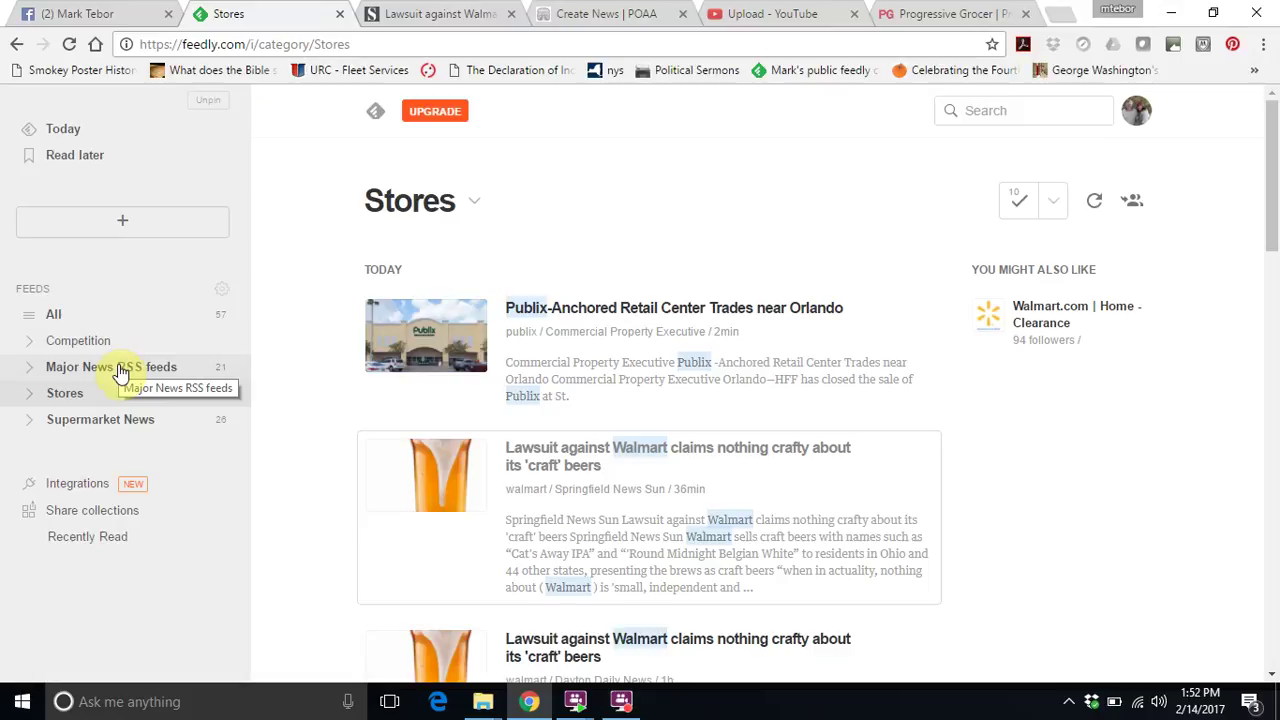
{"action": "left_click", "coordinate": [93, 395]}
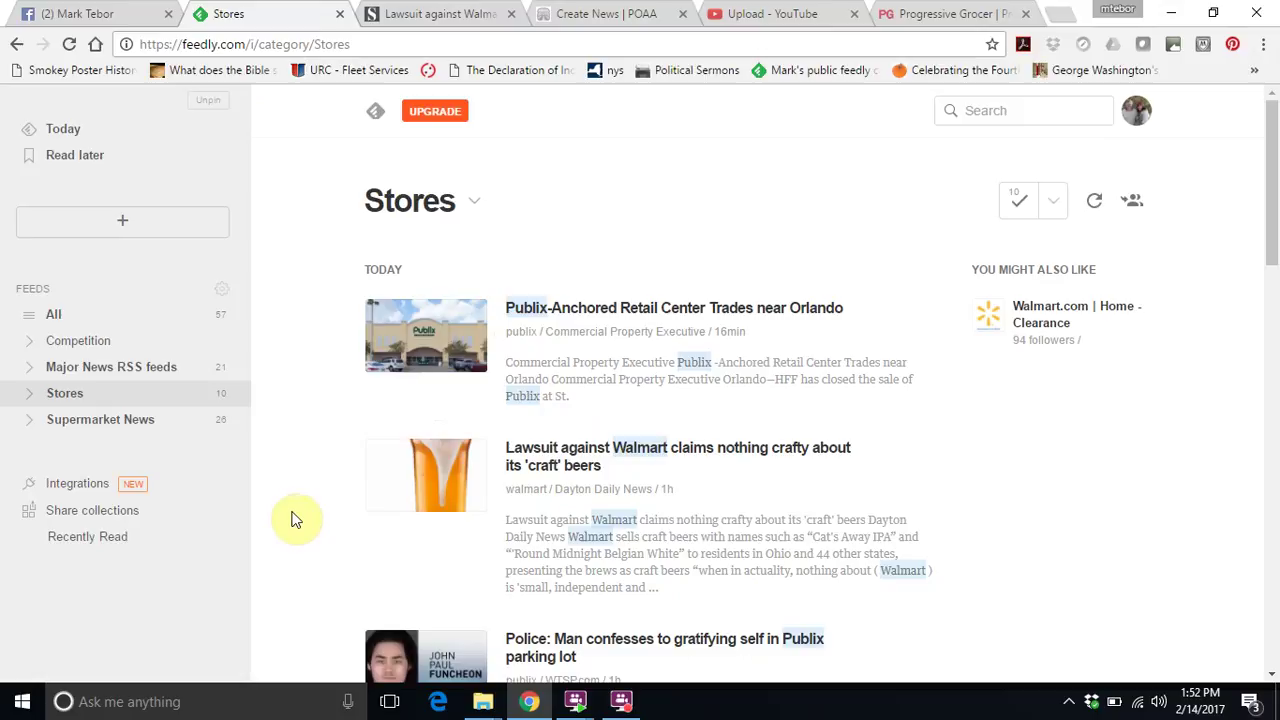
{"action": "left_click", "coordinate": [147, 432]}
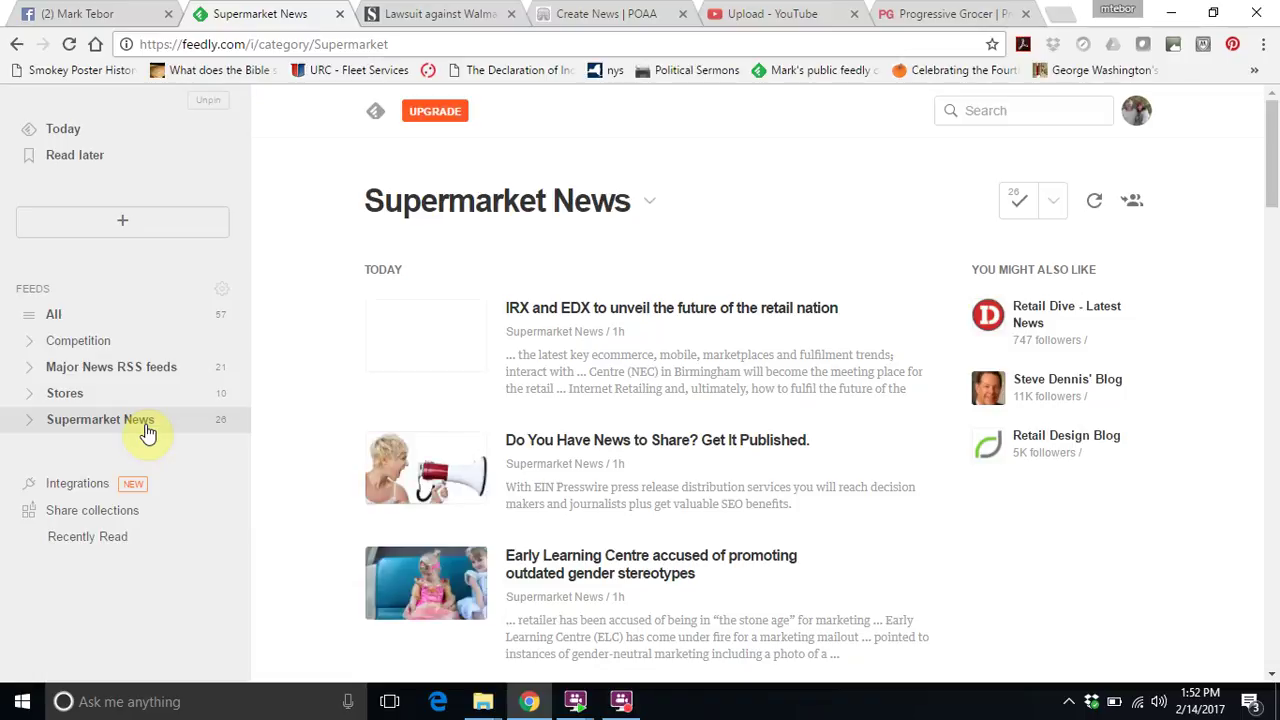
{"action": "left_click", "coordinate": [119, 368]}
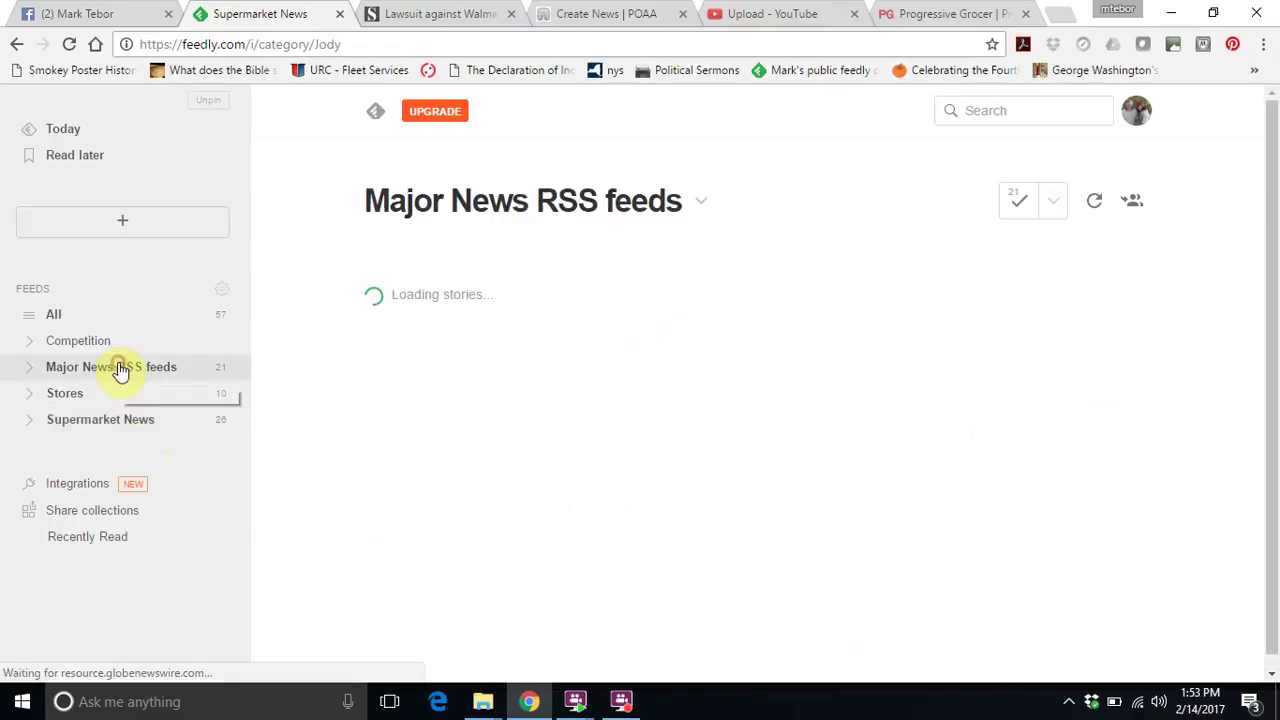
{"action": "left_click", "coordinate": [66, 394]}
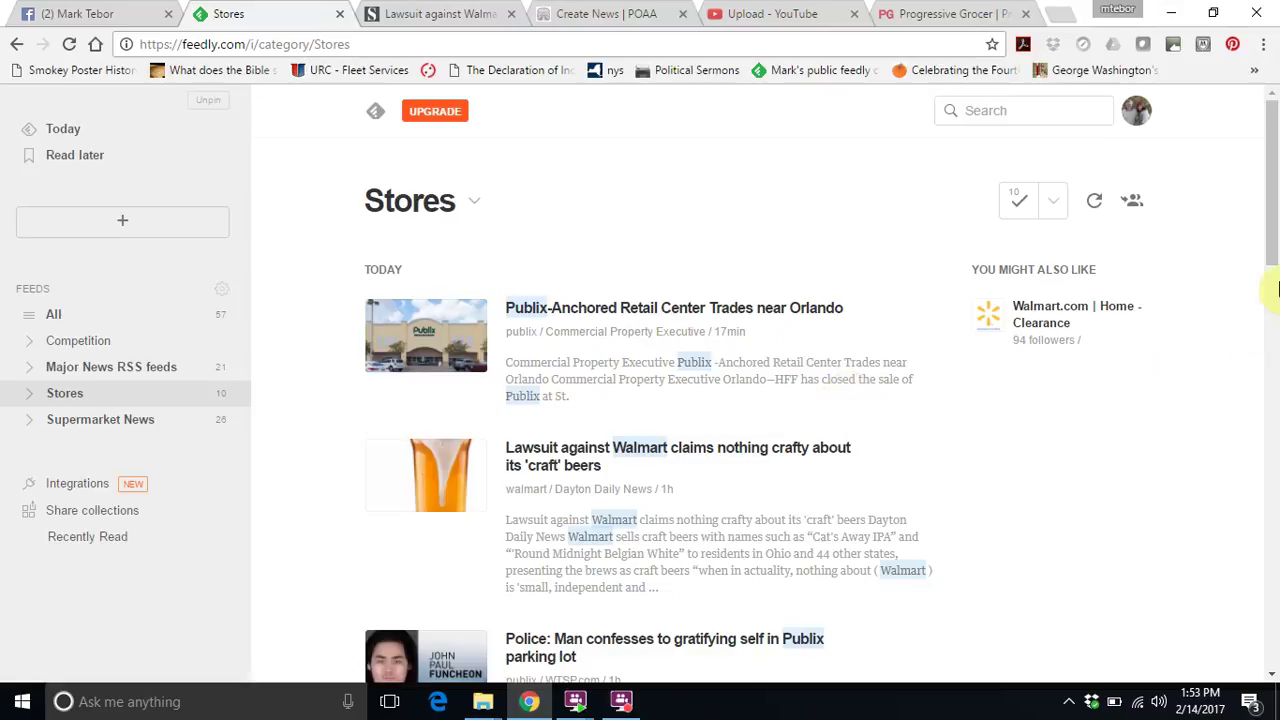
{"action": "left_click_drag", "start_coordinate": [1277, 265], "coordinate": [1262, 232]}
Open the story "Publix-Anchored Retail Center Trades near Orlando" on its source website and copy the article's web address.
{"action": "left_click", "coordinate": [646, 312]}
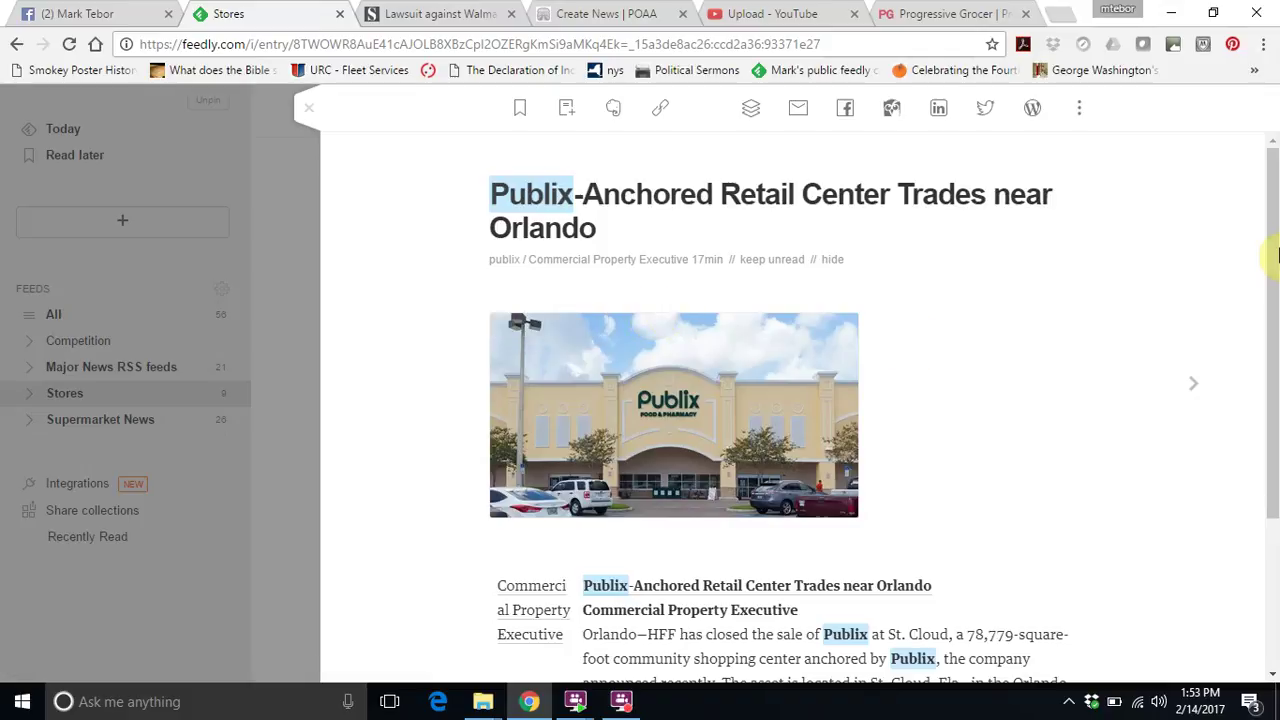
{"action": "left_click_drag", "start_coordinate": [1271, 266], "coordinate": [1265, 400]}
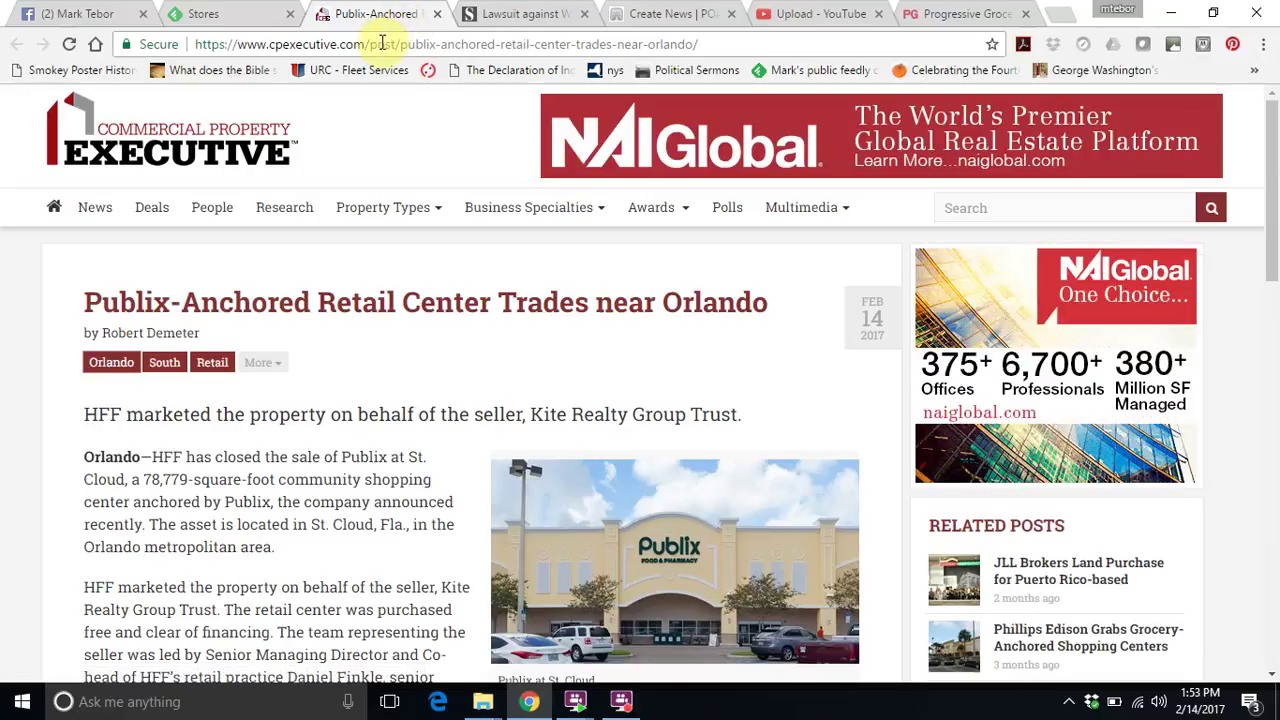
{"action": "left_click", "coordinate": [382, 47]}
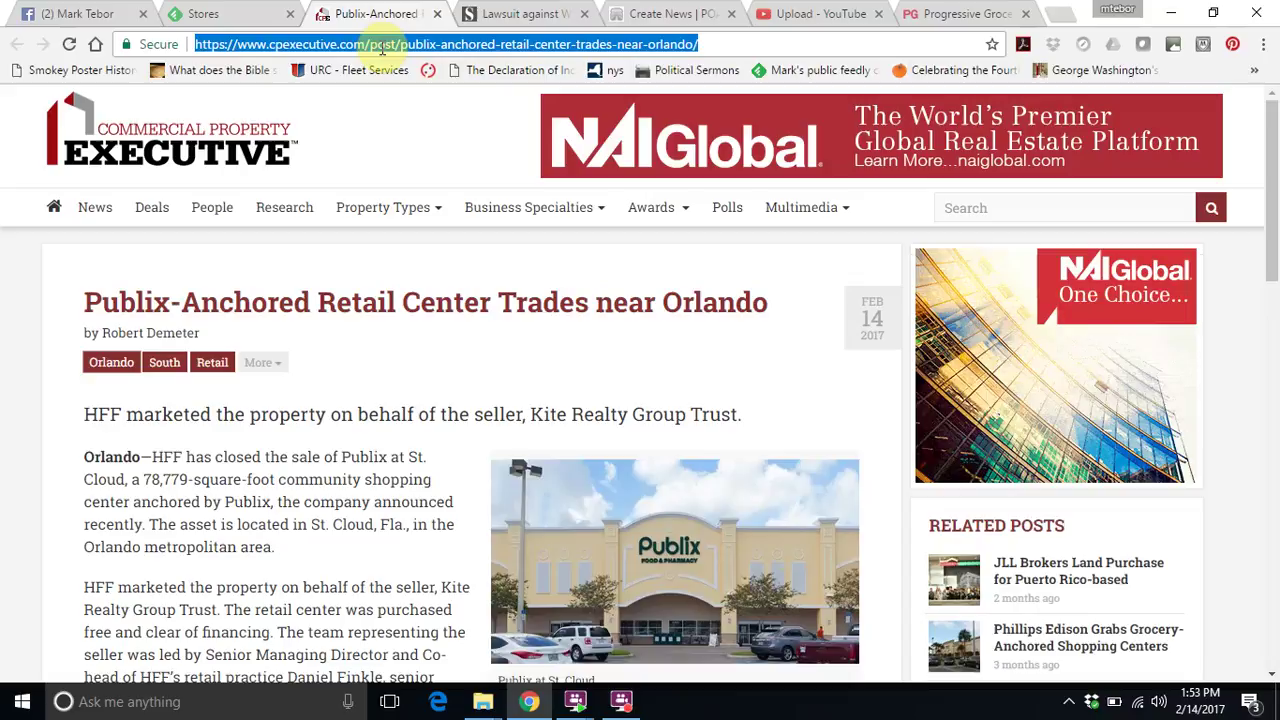
{"action": "right_click", "coordinate": [382, 50]}
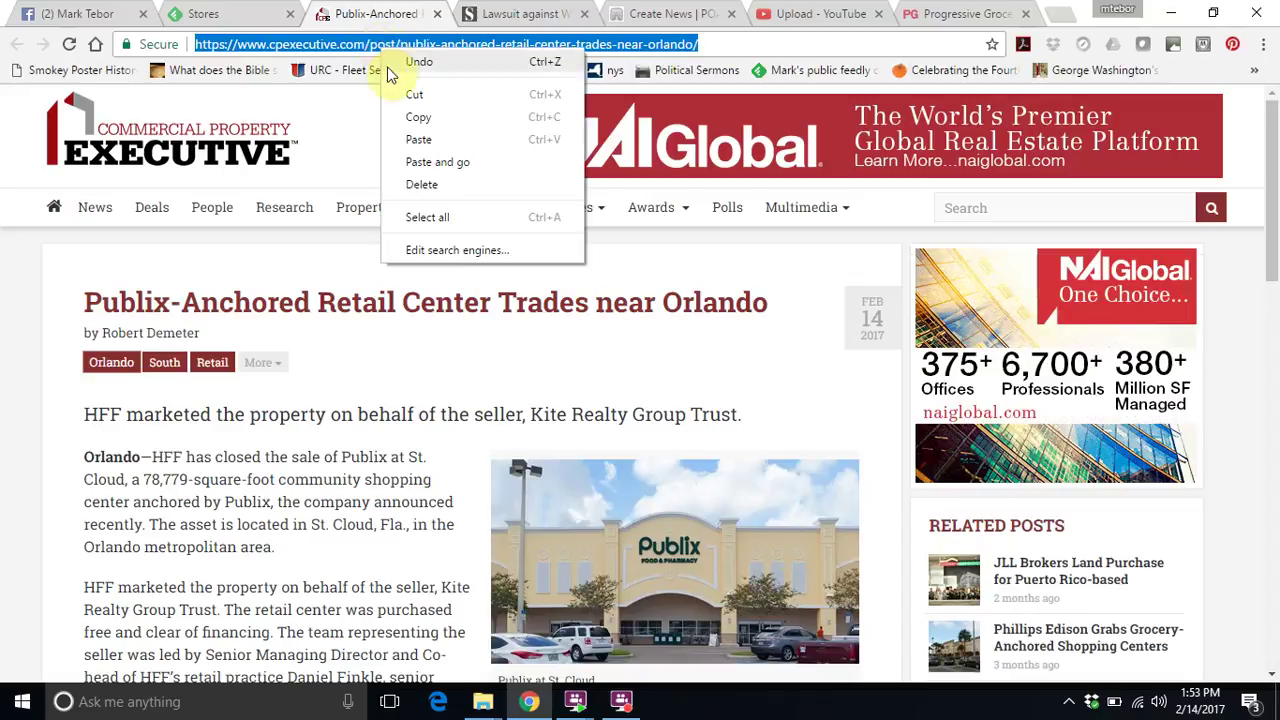
{"action": "left_click", "coordinate": [420, 126]}
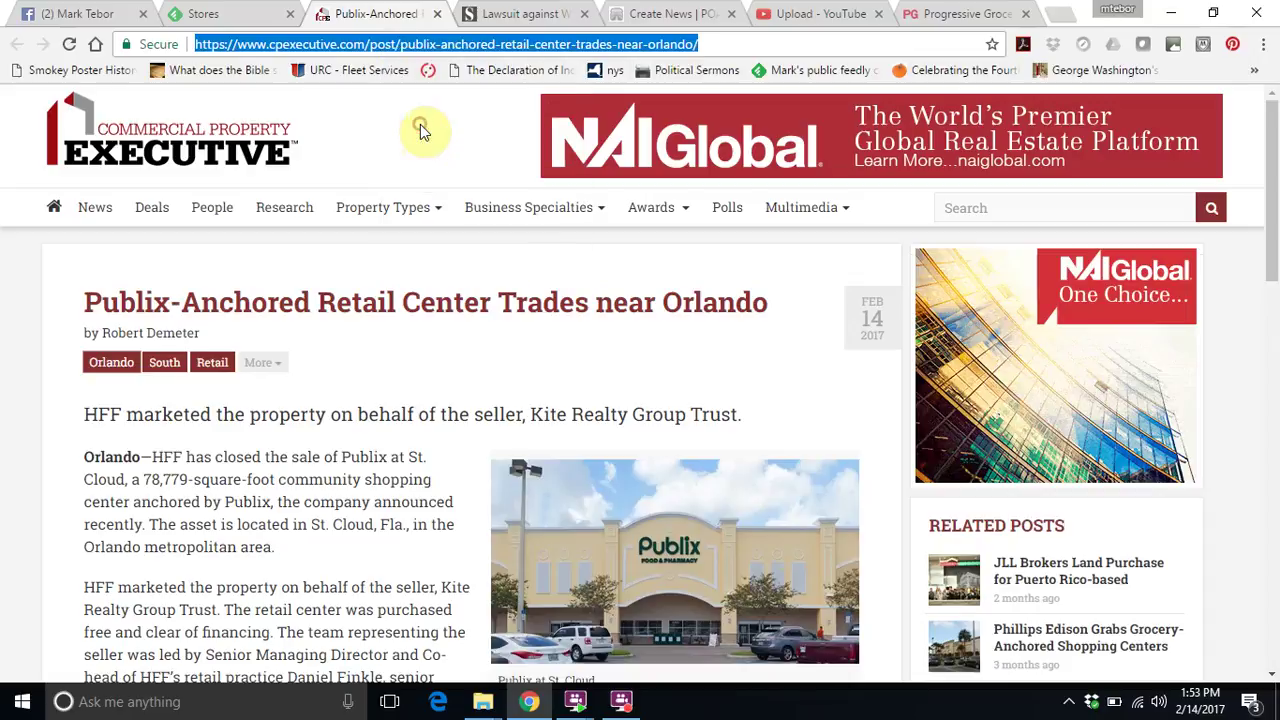
Paste the copied article address into the source URL of the new news post.
{"action": "left_click", "coordinate": [672, 16]}
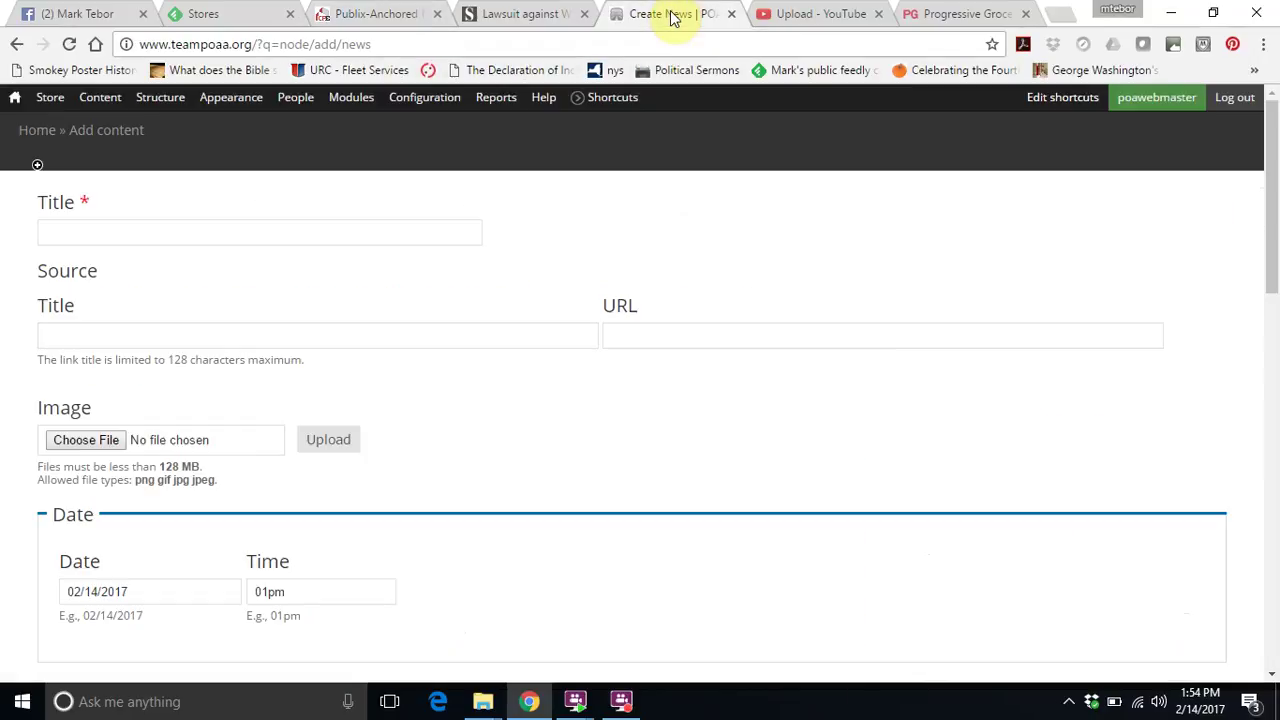
{"action": "left_click", "coordinate": [645, 329]}
{"action": "right_click", "coordinate": [645, 329]}
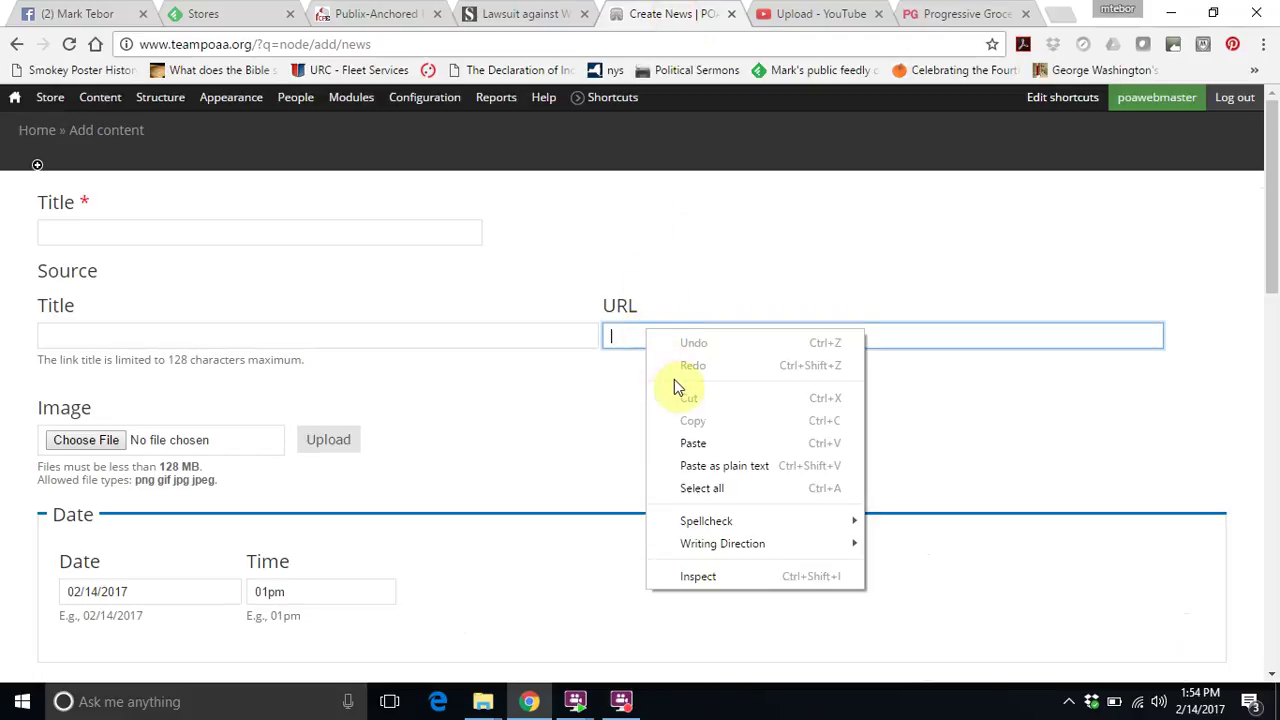
{"action": "left_click", "coordinate": [692, 443]}
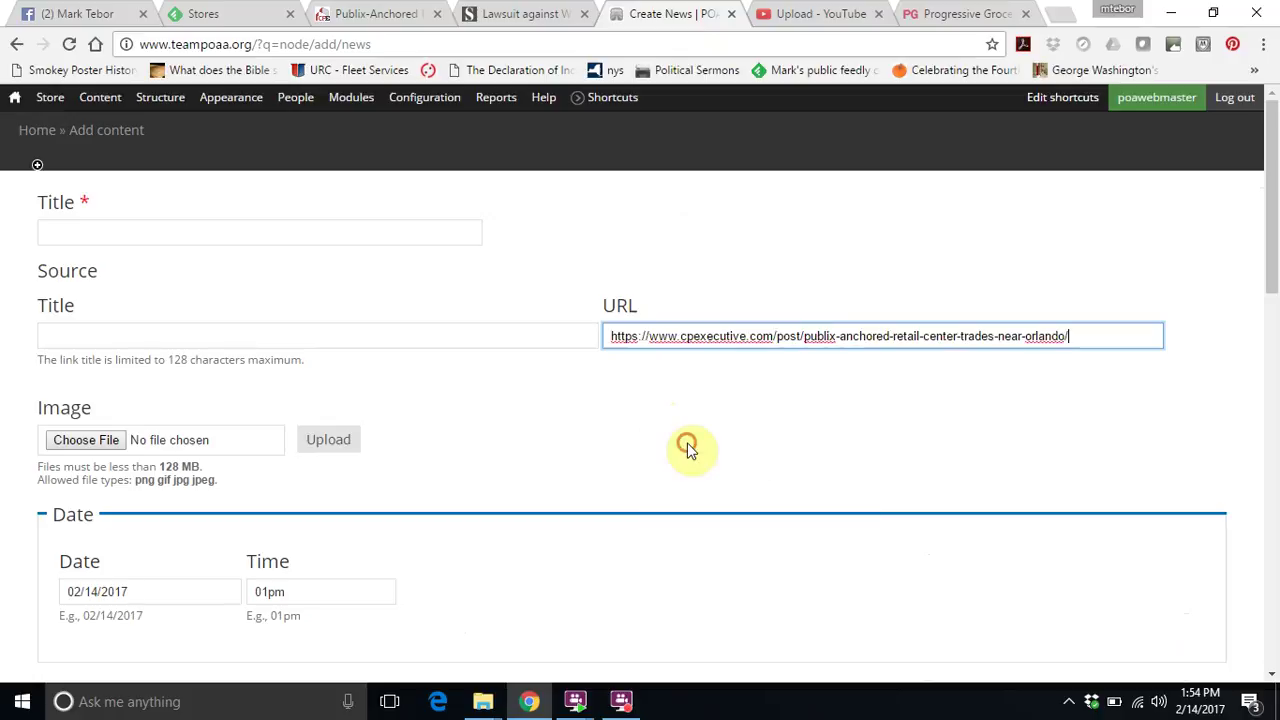
Title the news post "Pubix Anchor store".
{"action": "left_click", "coordinate": [145, 229]}
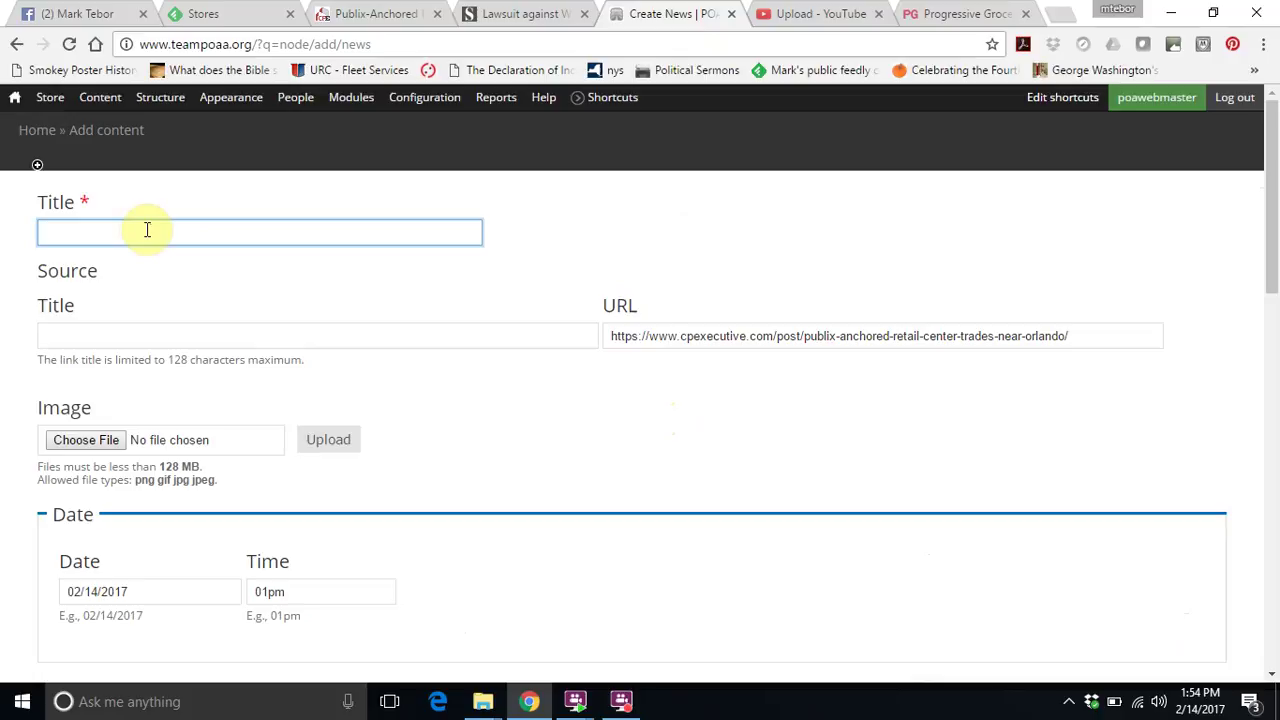
{"action": "type", "text": "Pu"}
{"action": "type", "text": "bl"}
{"action": "type", "text": "x Anch"}
{"action": "type", "text": "or store"}
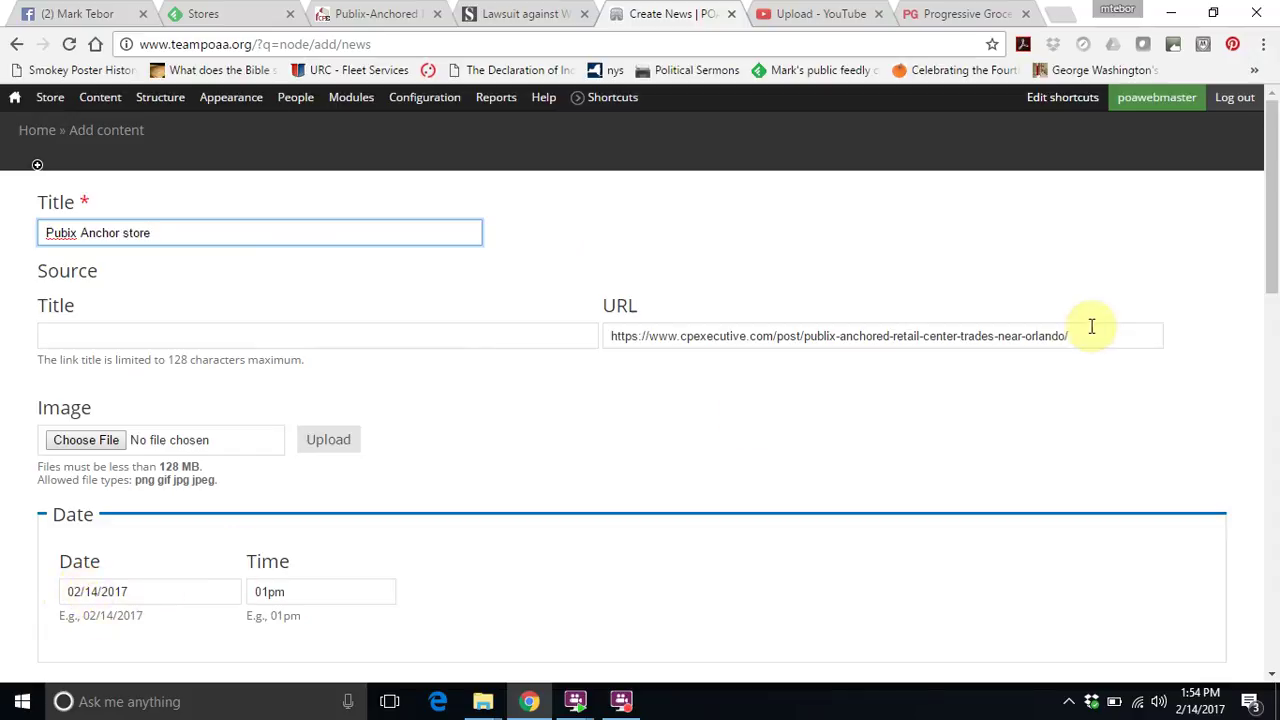
Leave the body of the news post empty and save the post.
{"action": "left_click_drag", "start_coordinate": [1273, 265], "coordinate": [1260, 474]}
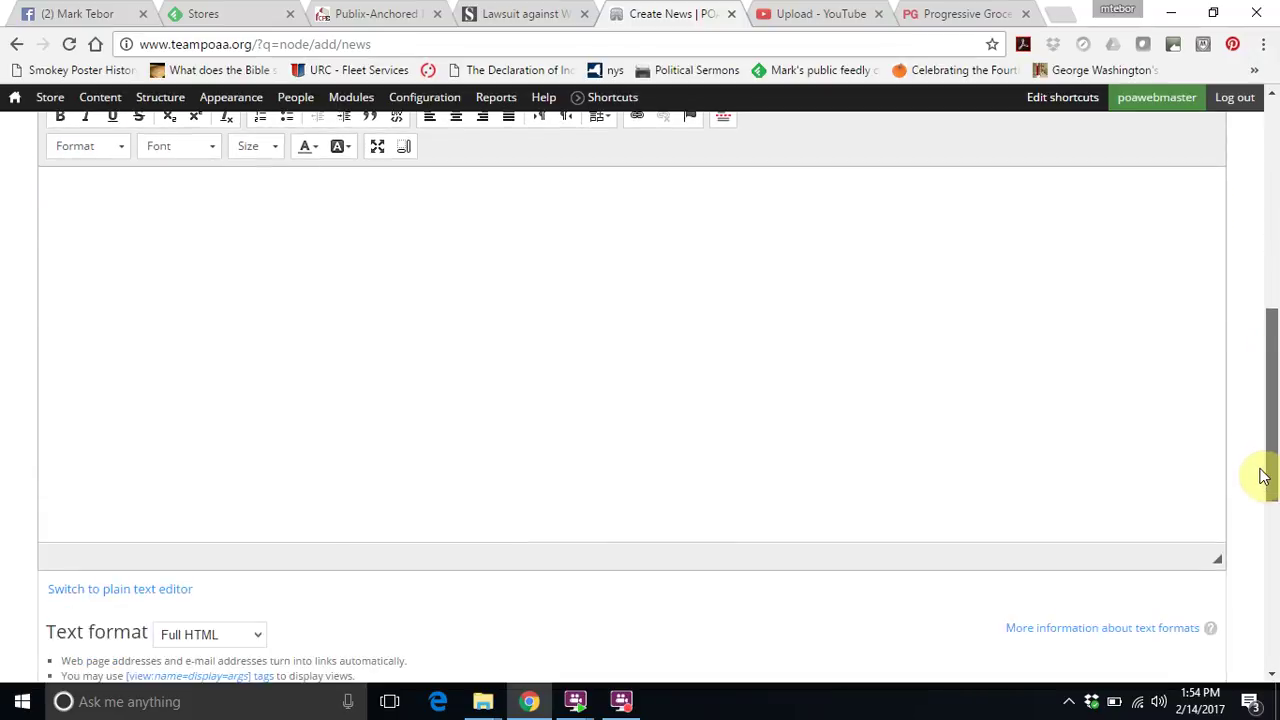
{"action": "left_click", "coordinate": [308, 288]}
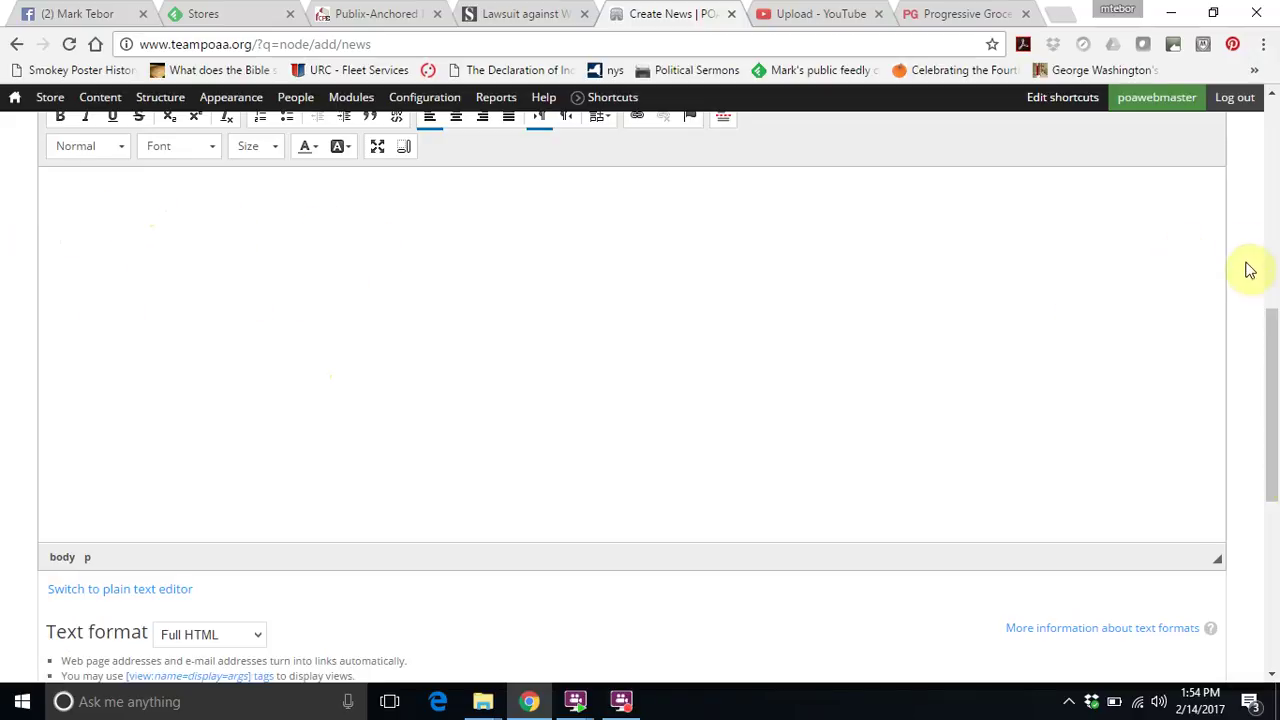
{"action": "left_click_drag", "start_coordinate": [1270, 340], "coordinate": [1269, 280]}
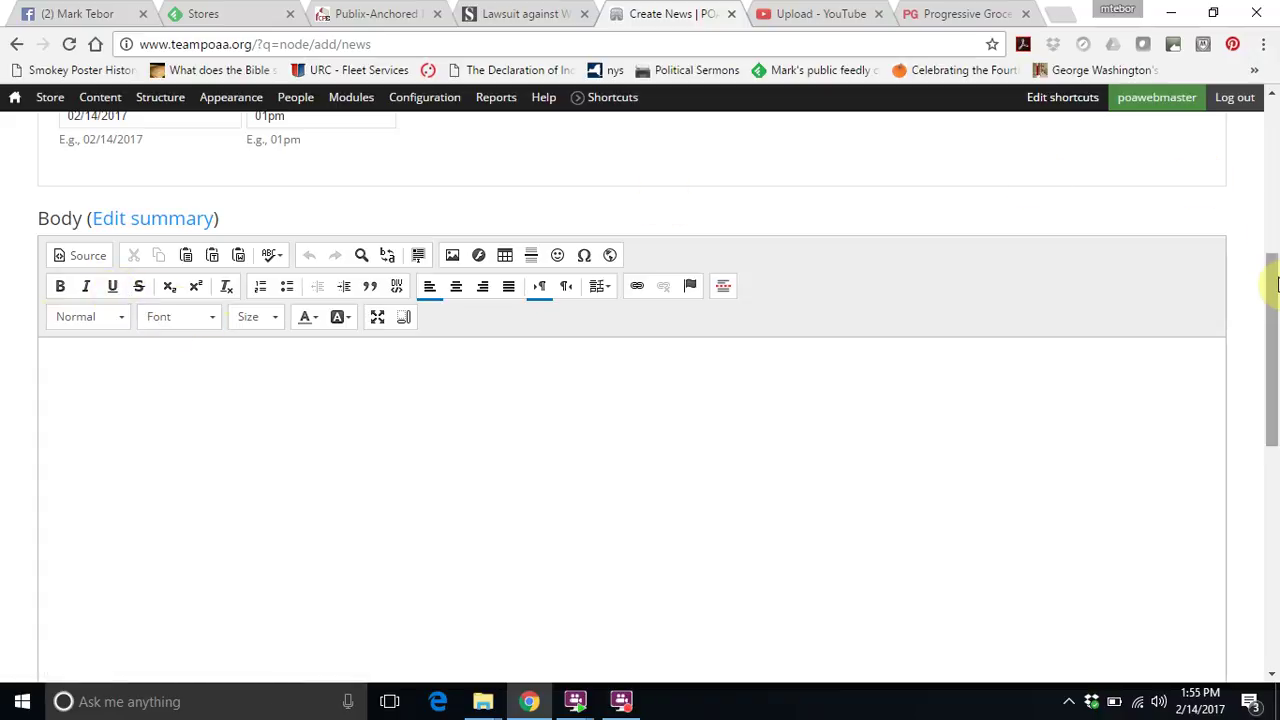
{"action": "left_click_drag", "start_coordinate": [1276, 285], "coordinate": [1262, 533]}
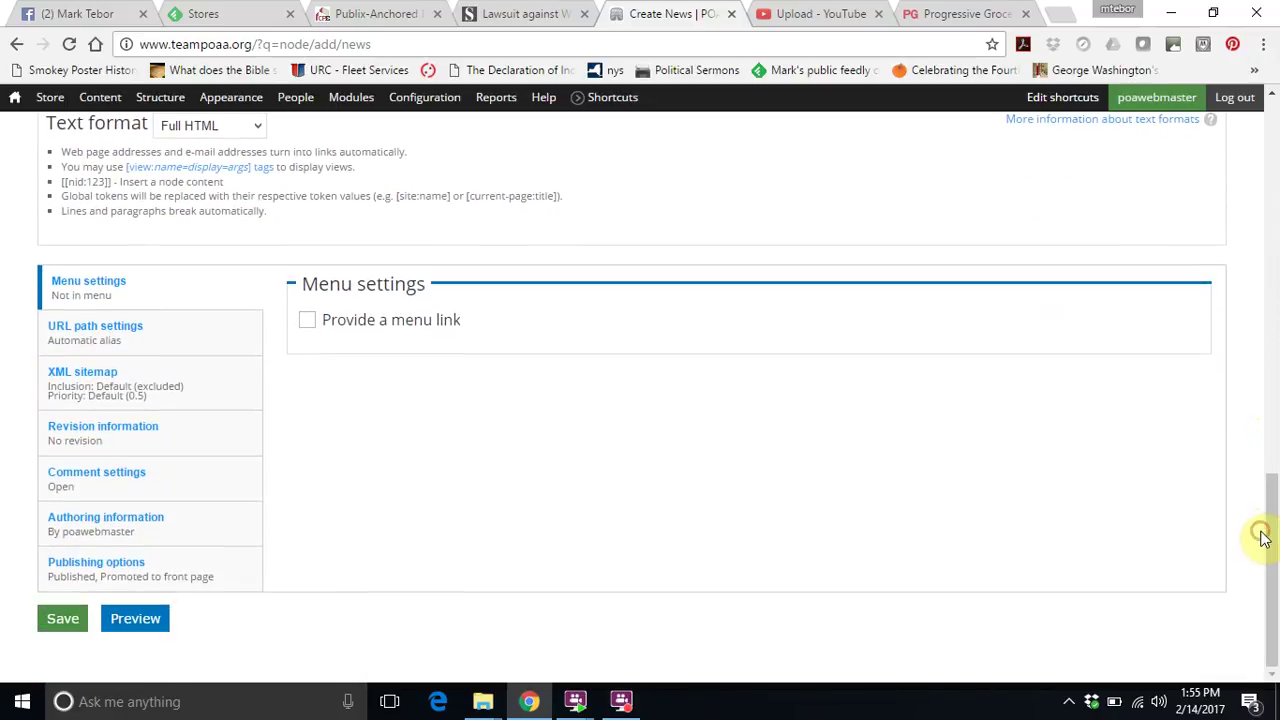
{"action": "left_click", "coordinate": [64, 627]}
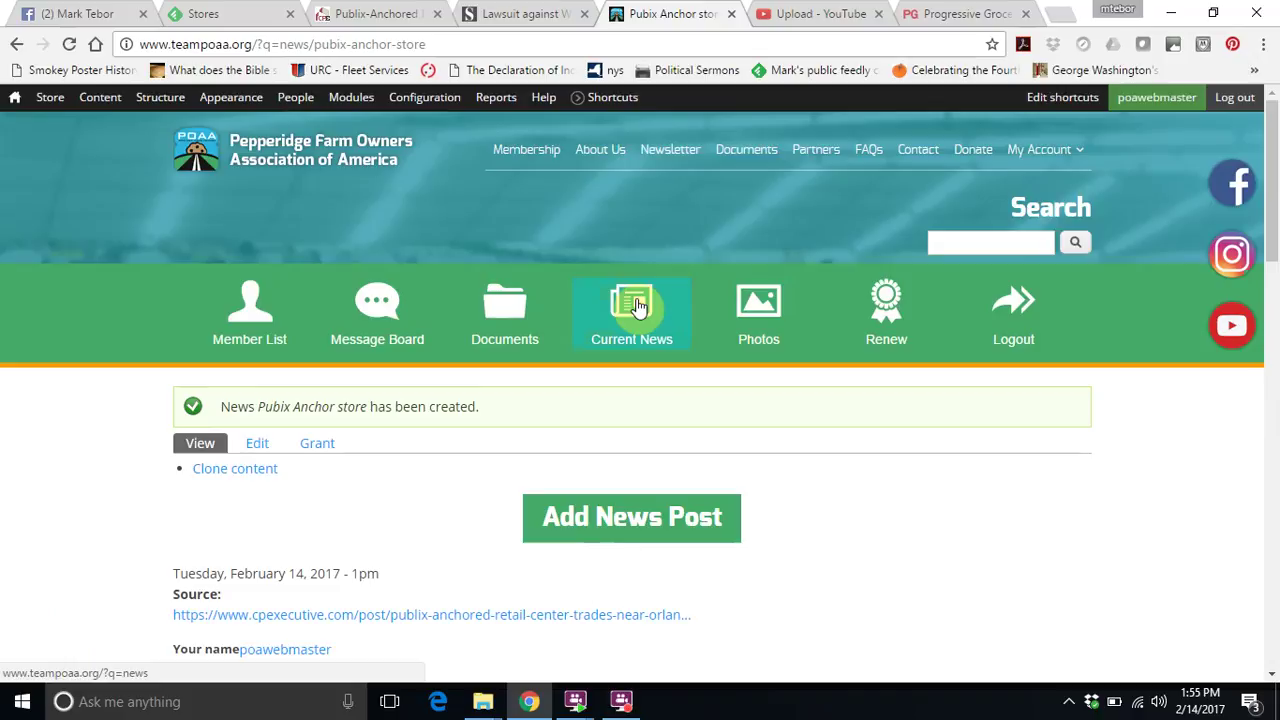
Open the "Pubix Anchor store" post from the current news list and look over its source link and comment form.
{"action": "left_click", "coordinate": [638, 306]}
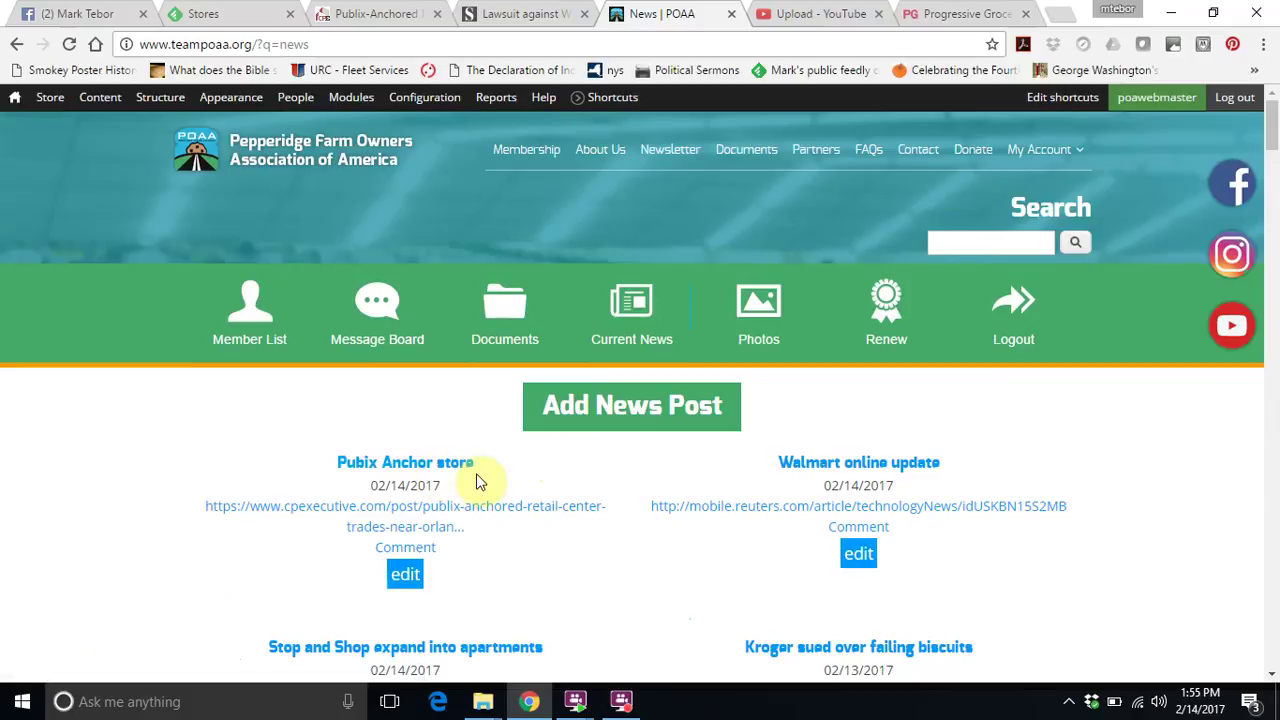
{"action": "left_click", "coordinate": [449, 467]}
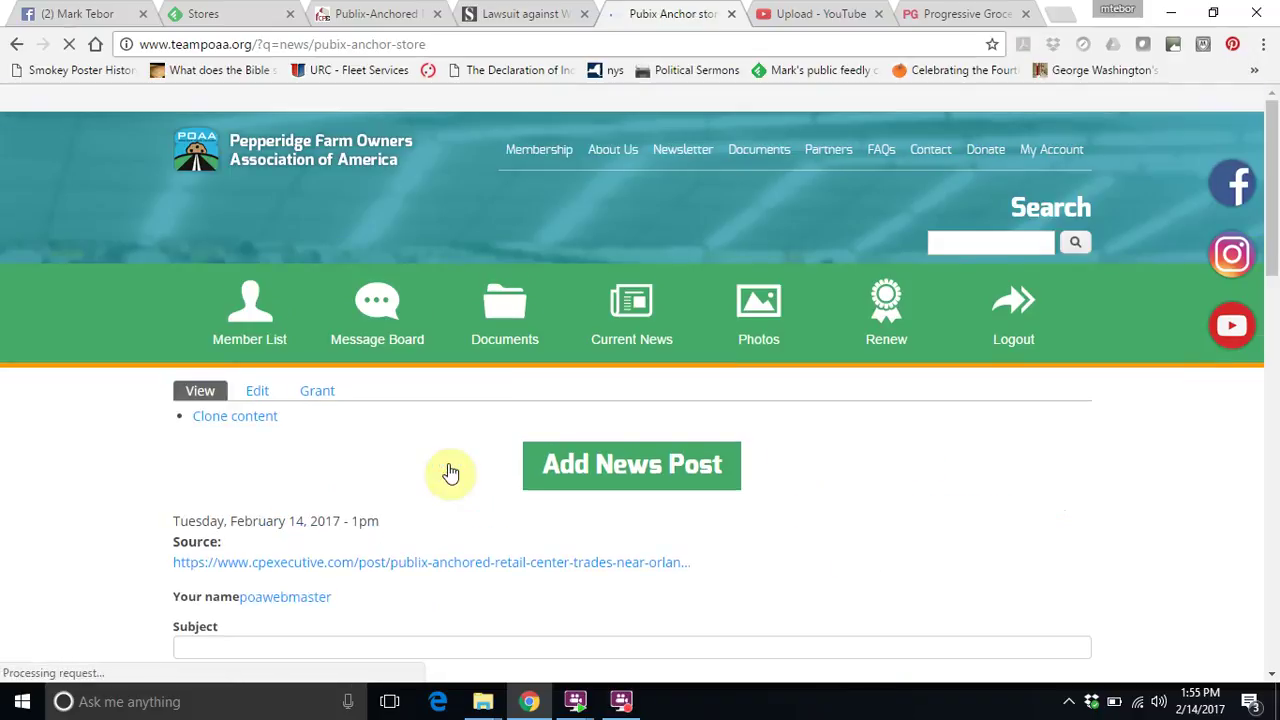
{"action": "scroll", "coordinate": [448, 472], "scroll_direction": "down", "scroll_amount": 2}
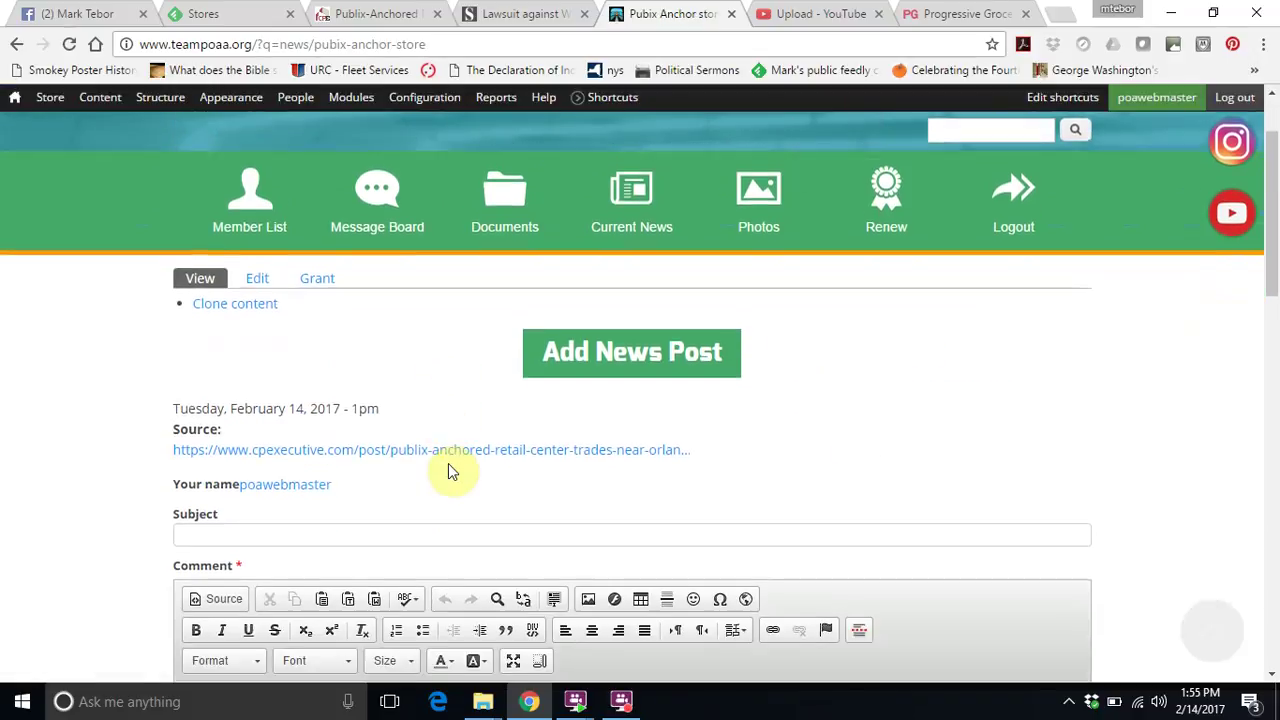
{"action": "scroll", "coordinate": [448, 472], "scroll_direction": "down", "scroll_amount": 1}
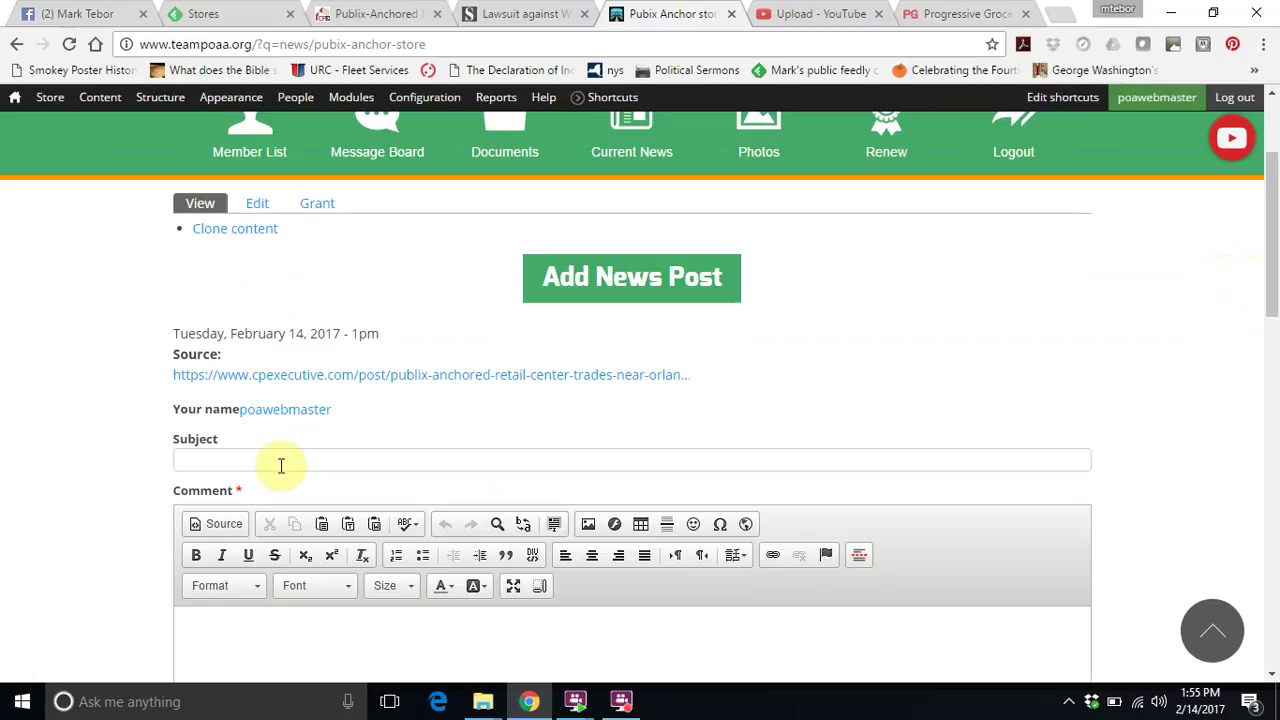
{"action": "left_click", "coordinate": [273, 629]}
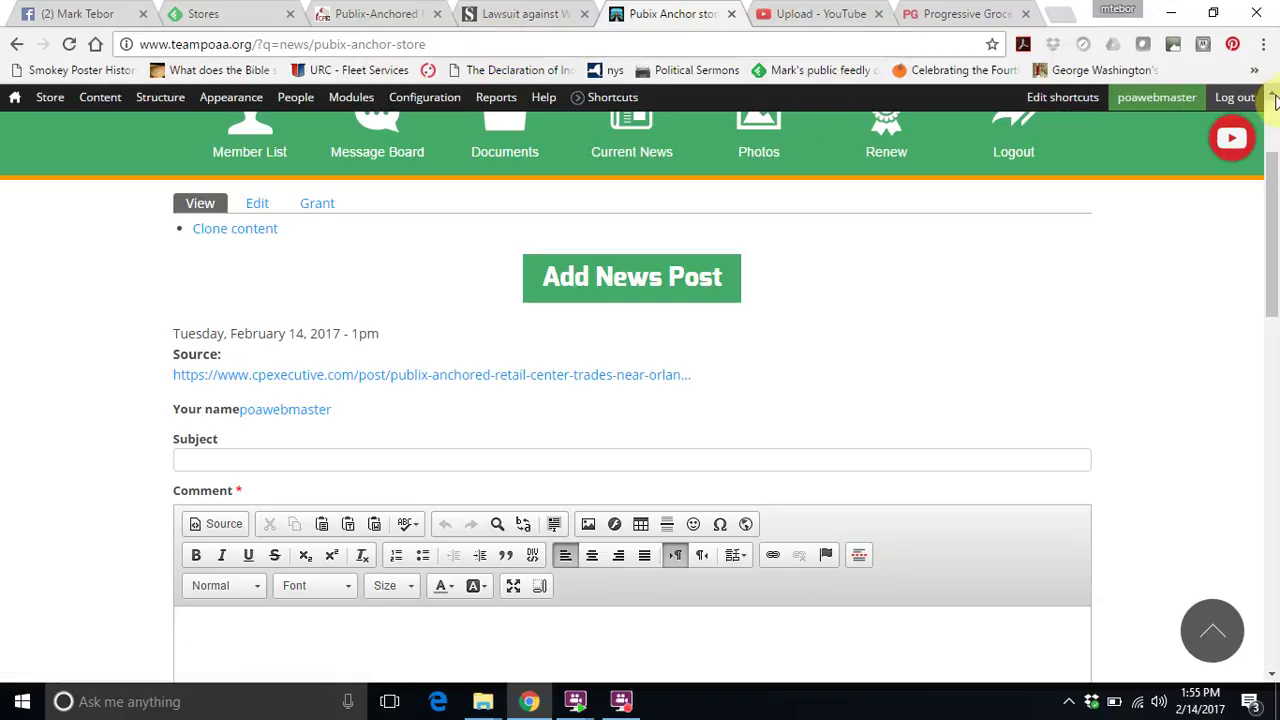
{"action": "scroll", "coordinate": [1273, 100], "scroll_direction": "up", "scroll_amount": 3}
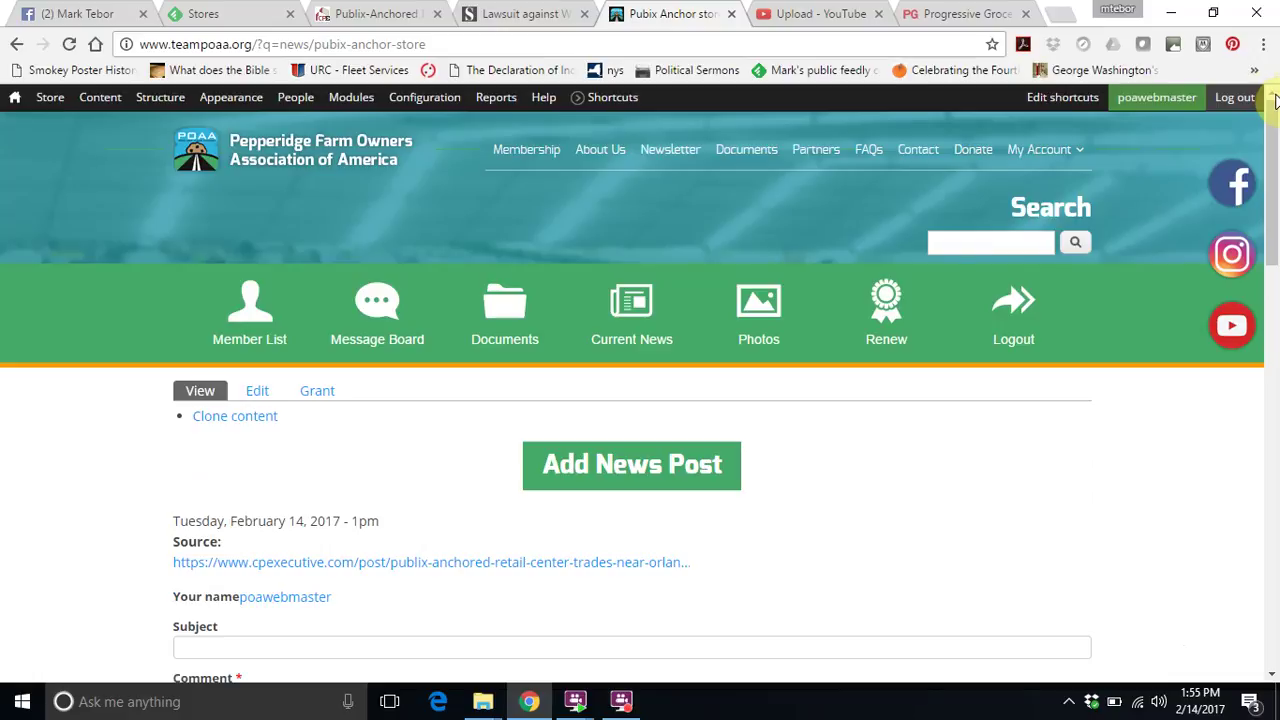
Share the Publix article from its source website to Facebook on the managed Pepperidge Farm Owners page, and publish the post.
{"action": "left_click", "coordinate": [392, 22]}
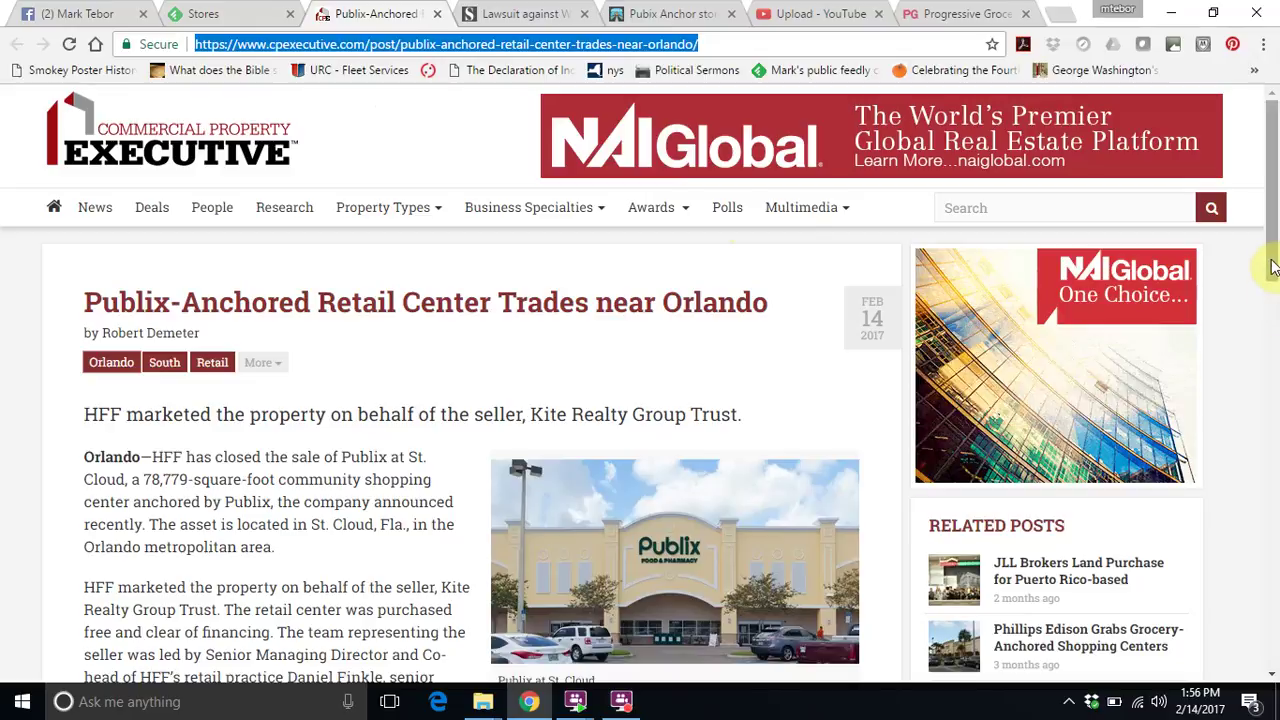
{"action": "scroll", "coordinate": [1273, 320], "scroll_direction": "down", "scroll_amount": 3}
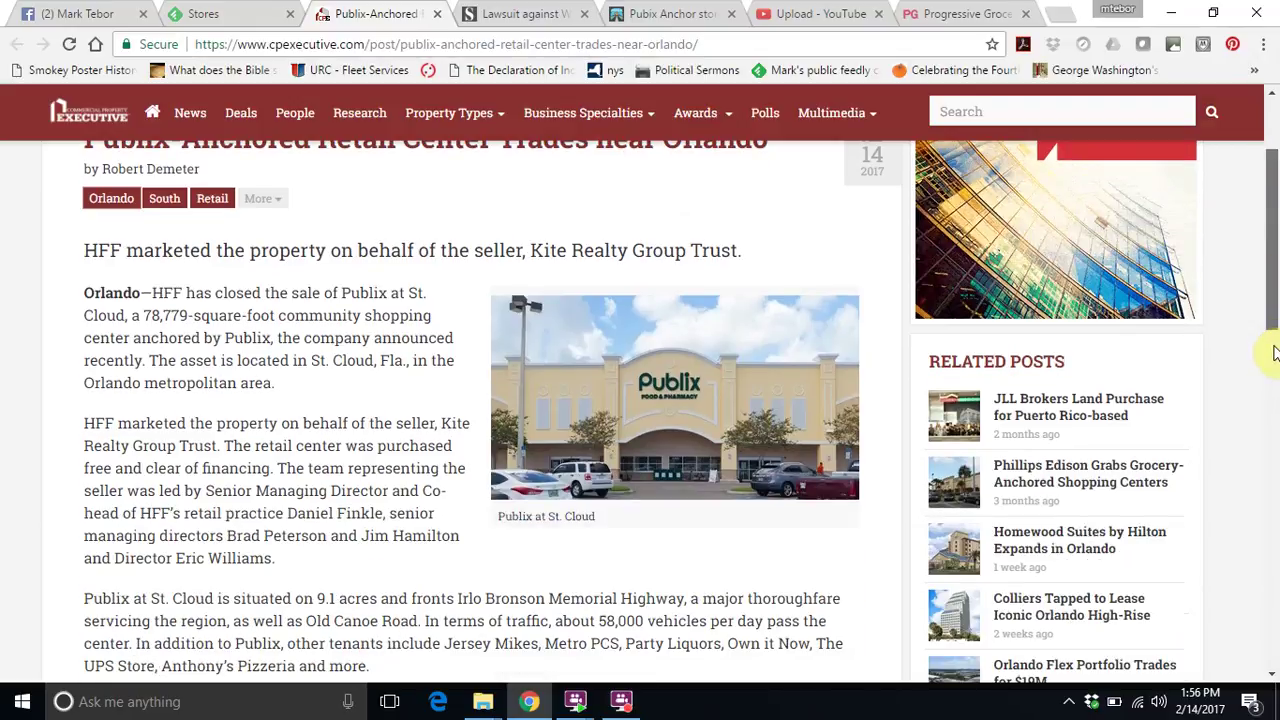
{"action": "scroll", "coordinate": [1277, 425], "scroll_direction": "down", "scroll_amount": 3}
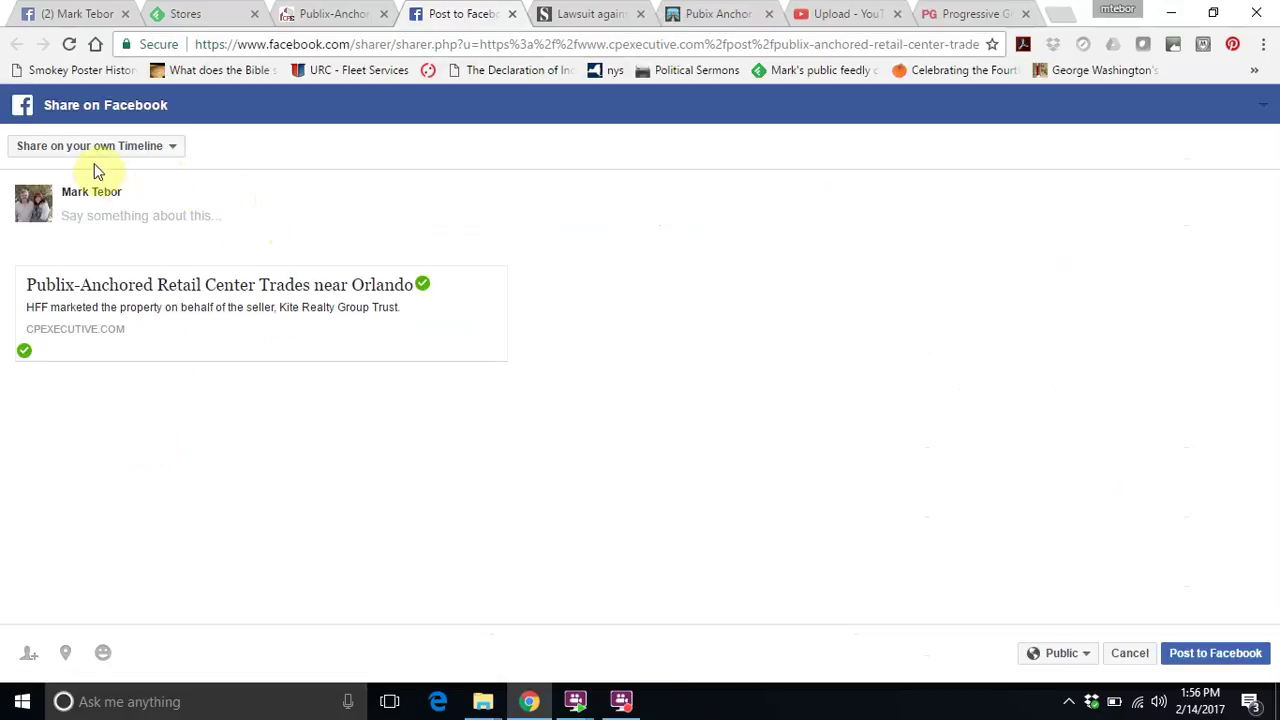
{"action": "left_click", "coordinate": [174, 150]}
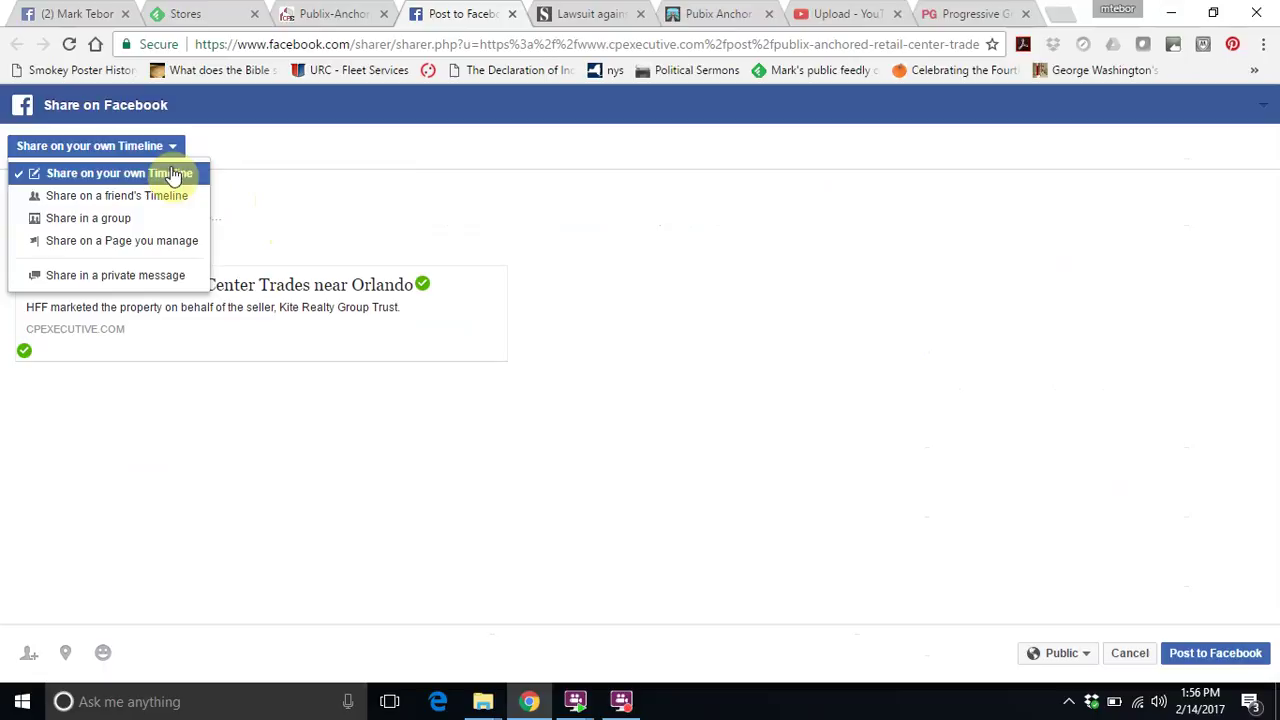
{"action": "left_click", "coordinate": [166, 250]}
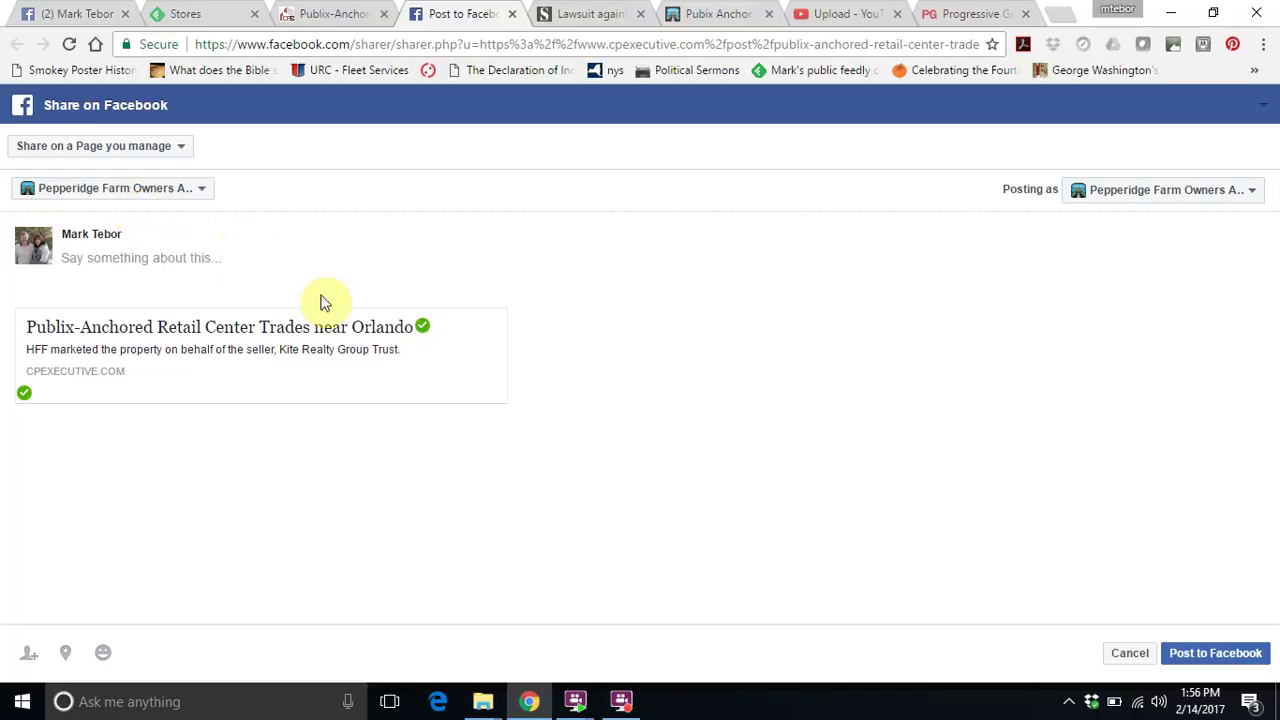
{"action": "left_click", "coordinate": [192, 262]}
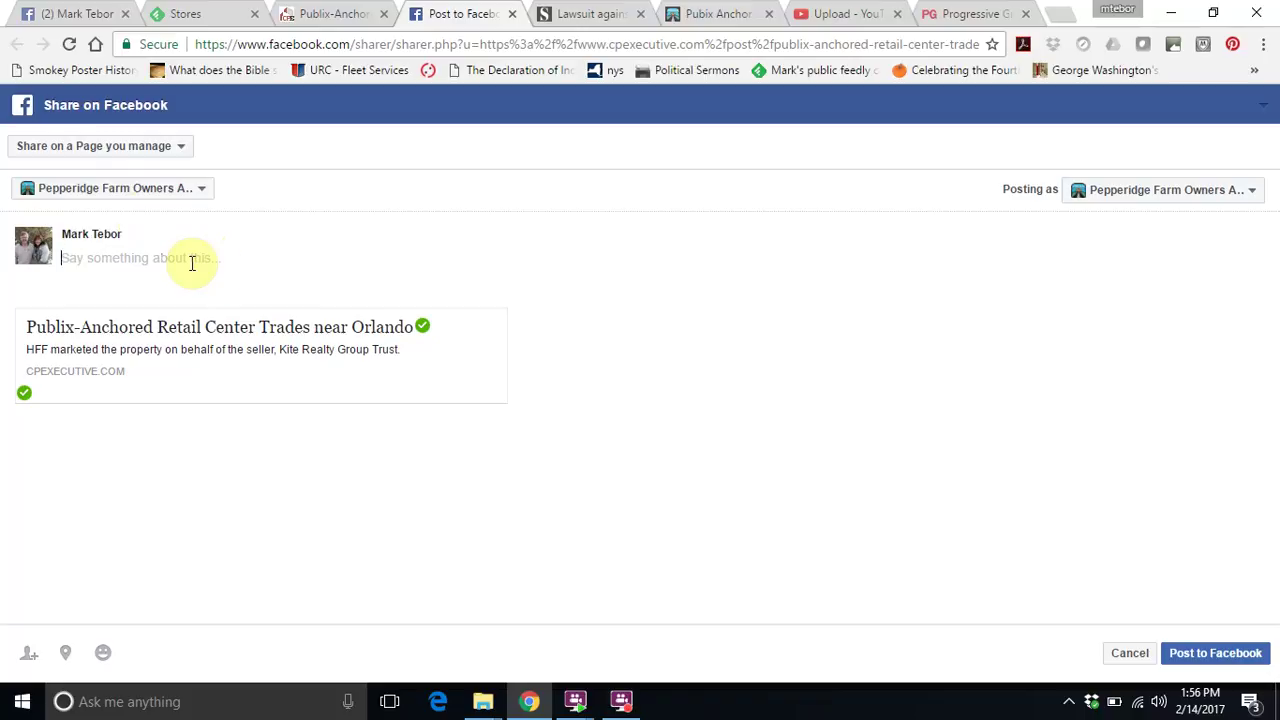
{"action": "left_click", "coordinate": [1231, 663]}
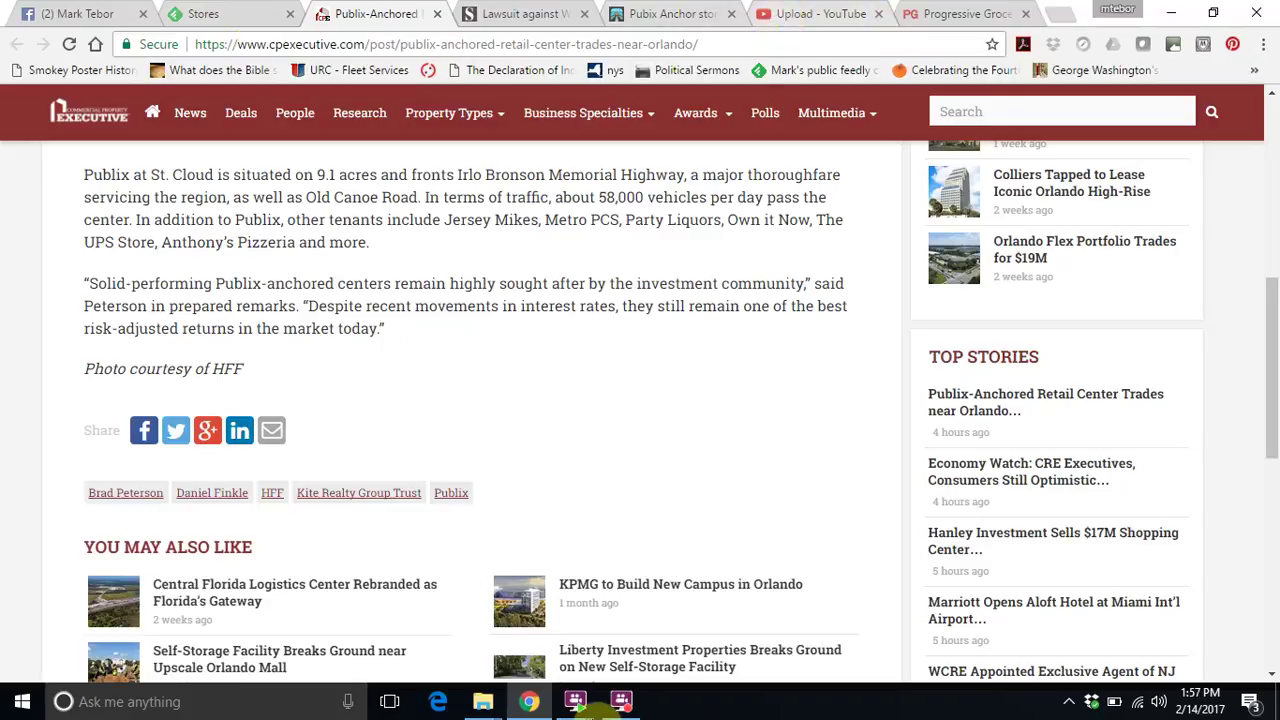
{"action": "left_click", "coordinate": [622, 705]}
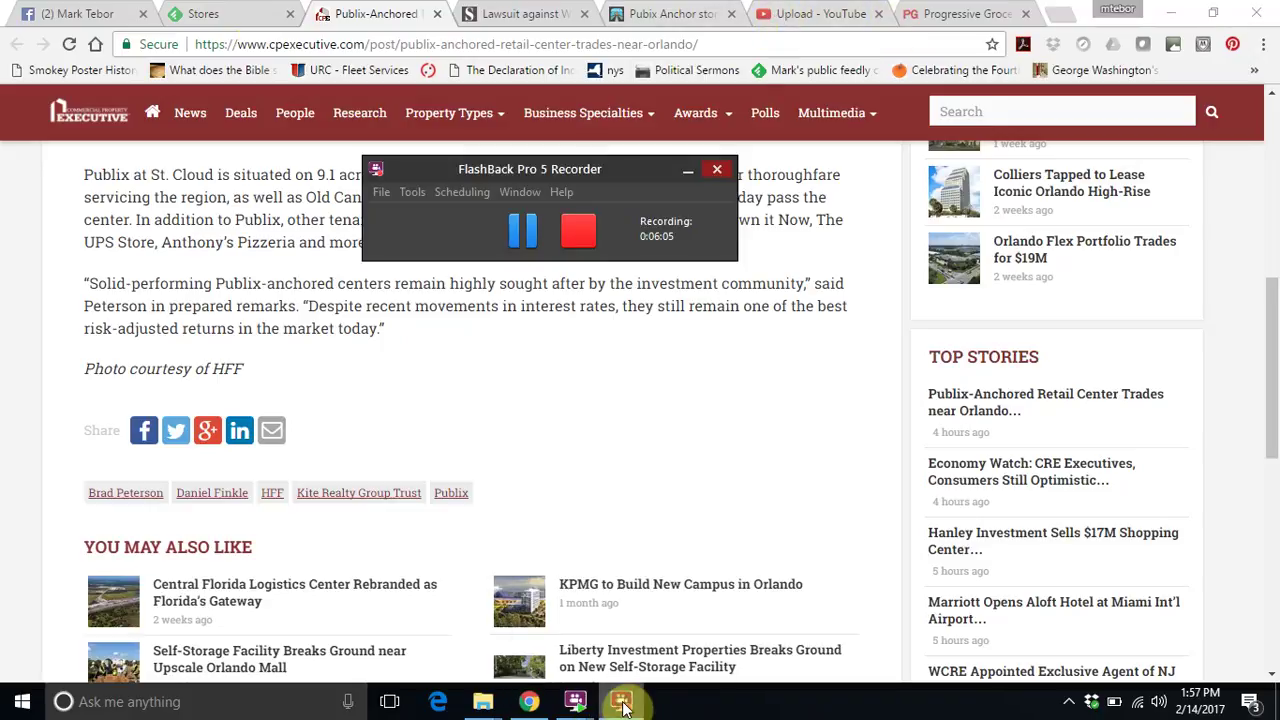